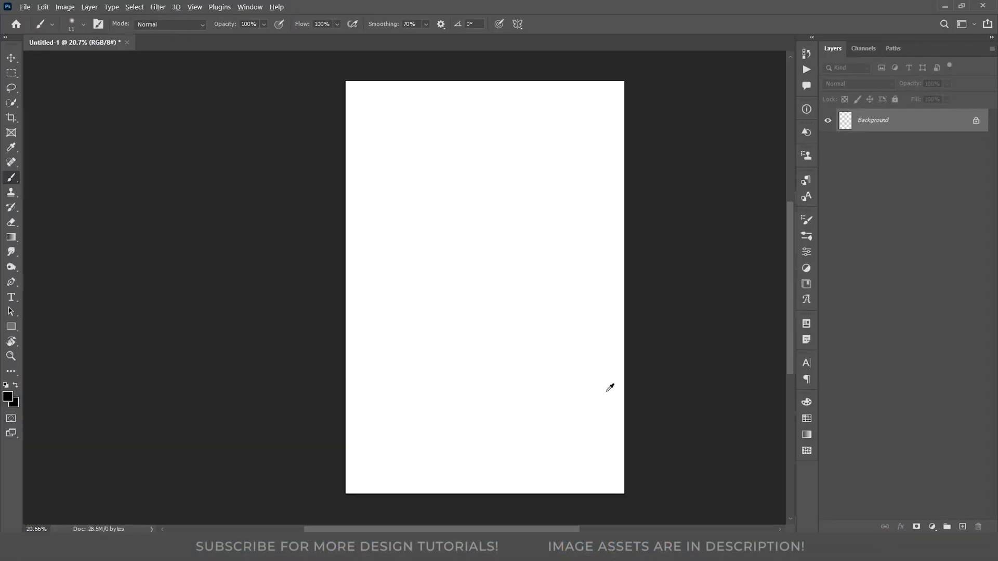
# Fill the new portrait document's Background layer with near-black
pyautogui.hotkey('alt', 'BackSpace')
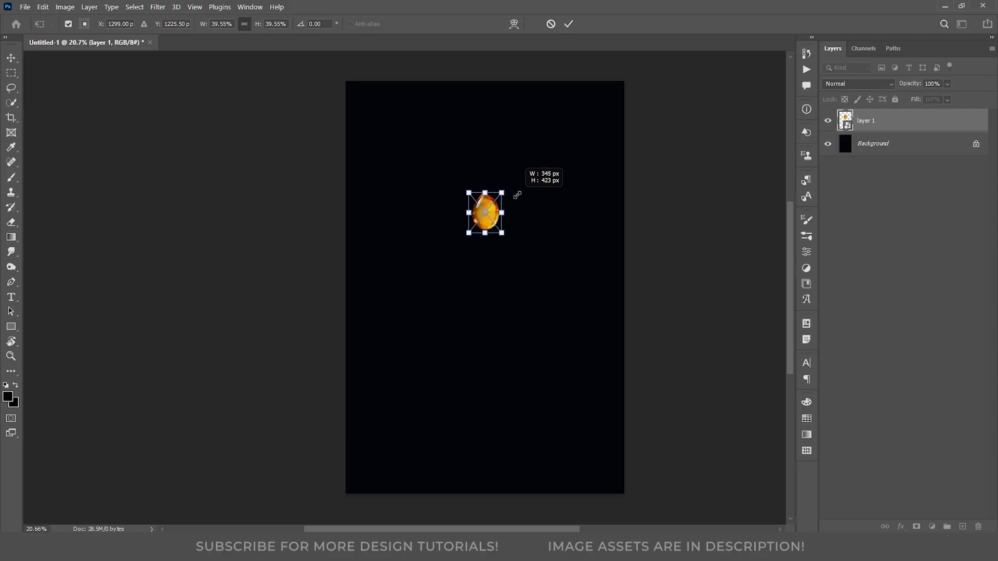
# Enlarge the pasted amber stone and scale the mosquito image to fit it
pyautogui.moveTo(515, 194); pyautogui.dragTo(554, 167)
pyautogui.press('Return')
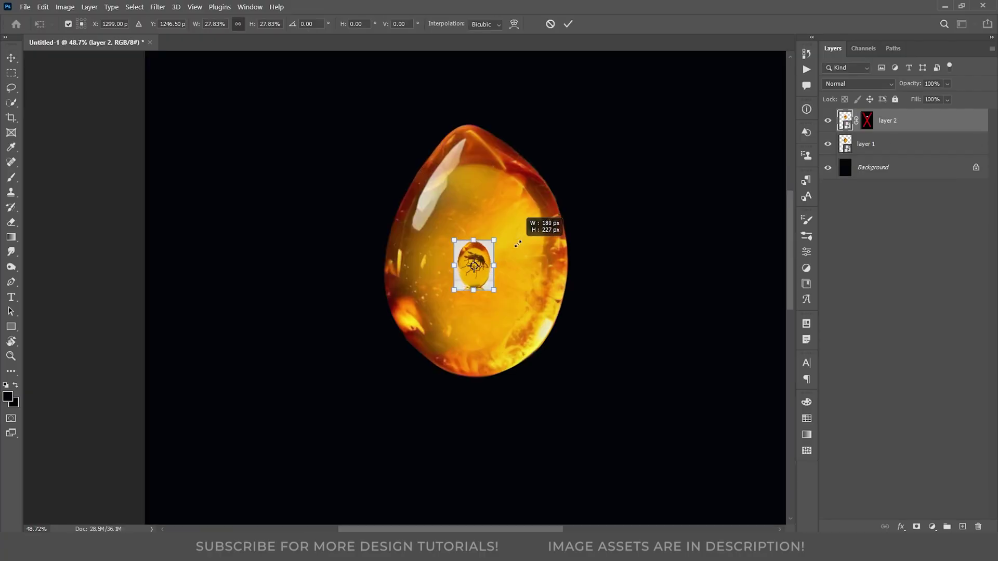
pyautogui.moveTo(520, 230); pyautogui.dragTo(582, 180)
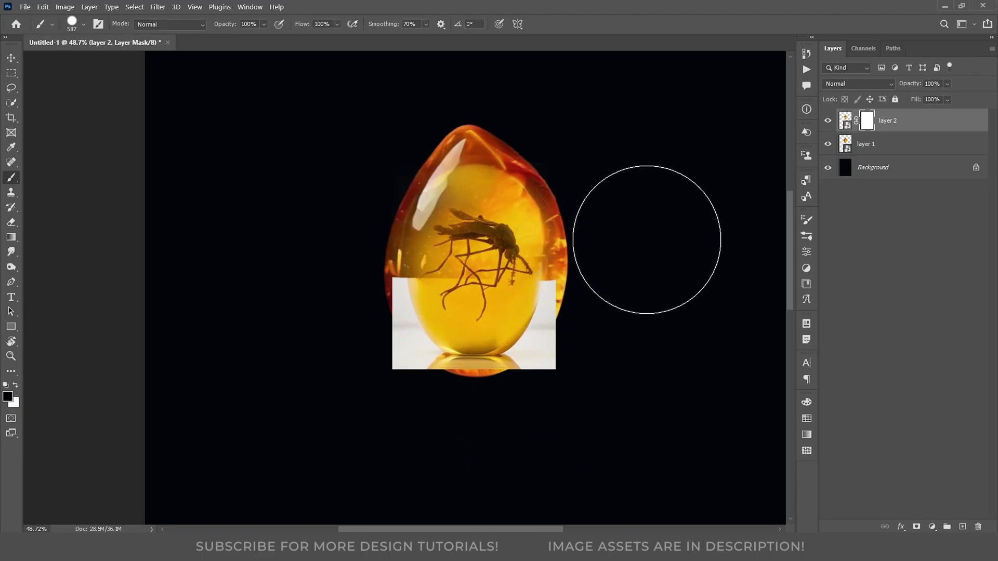
# Mask out the mosquito image's white background and blend it with Multiply
pyautogui.moveTo(447, 302)
pyautogui.mouseDown()
pyautogui.moveTo(494, 367)
pyautogui.moveTo(565, 349)
pyautogui.mouseUp()
pyautogui.press('v')
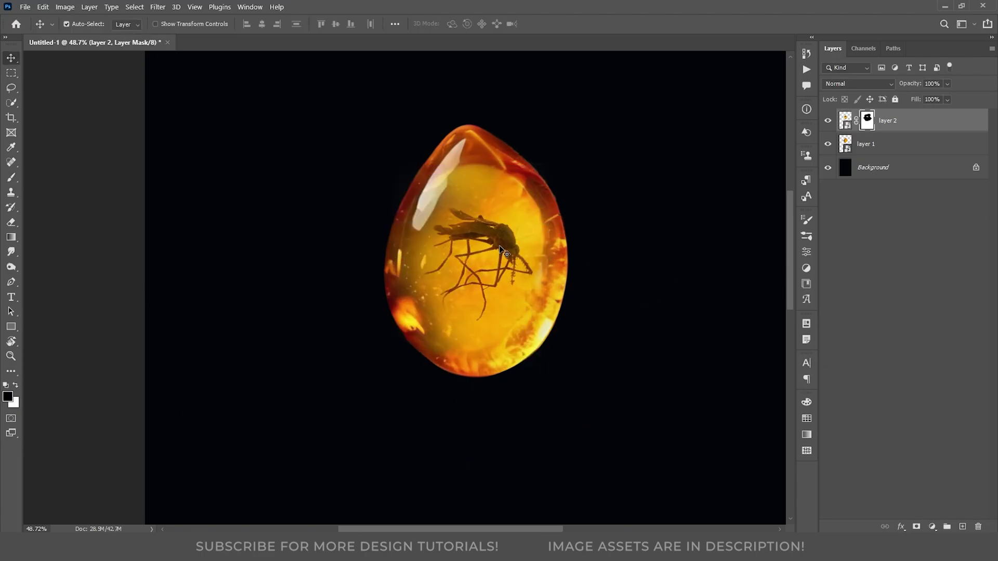
pyautogui.click(857, 83)
pyautogui.press('Escape')
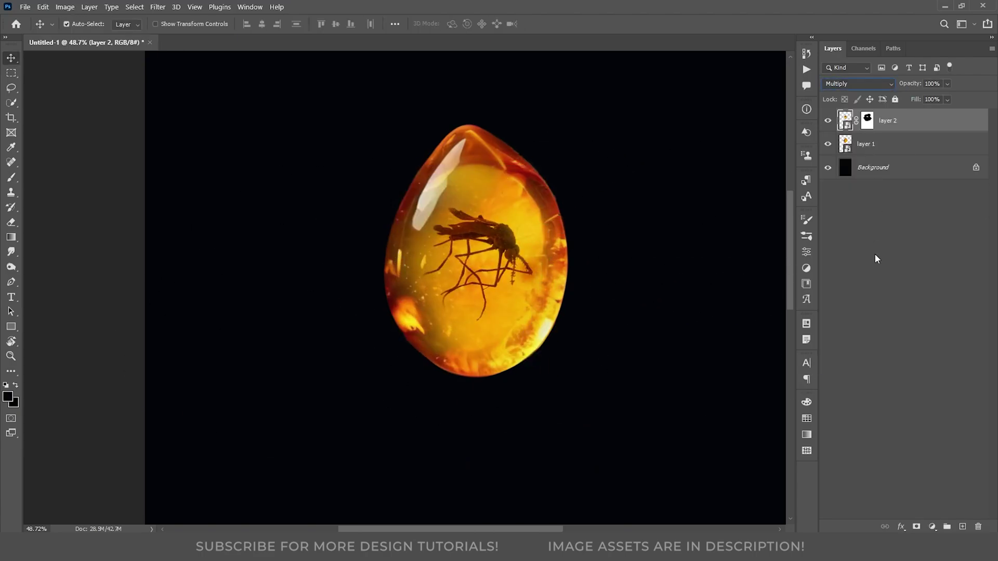
pyautogui.click(874, 253)
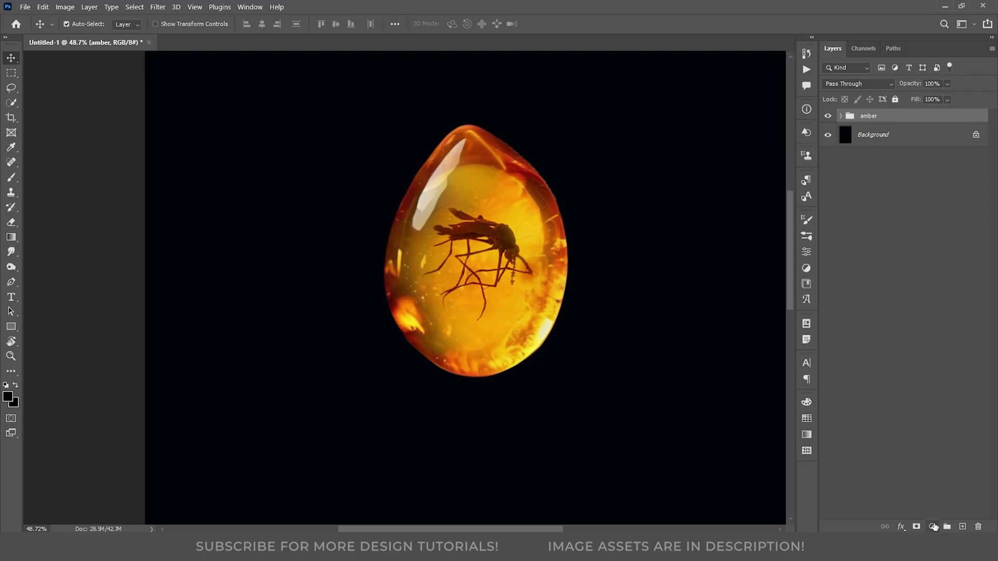
# Add an inverted-mask Curves layer, painting it in over the amber's top-left and lower-left
pyautogui.click(934, 526)
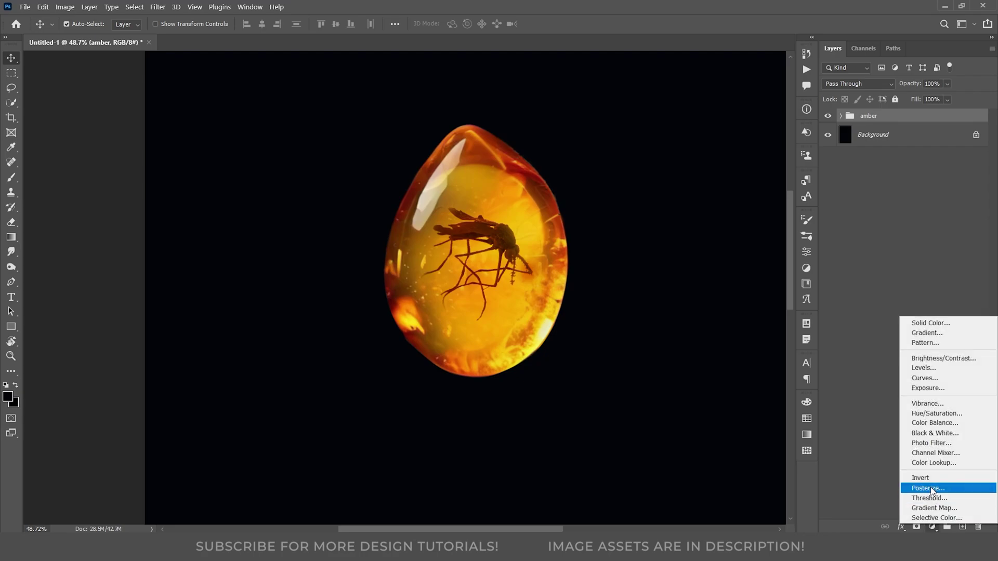
pyautogui.click(930, 383)
pyautogui.click(777, 215)
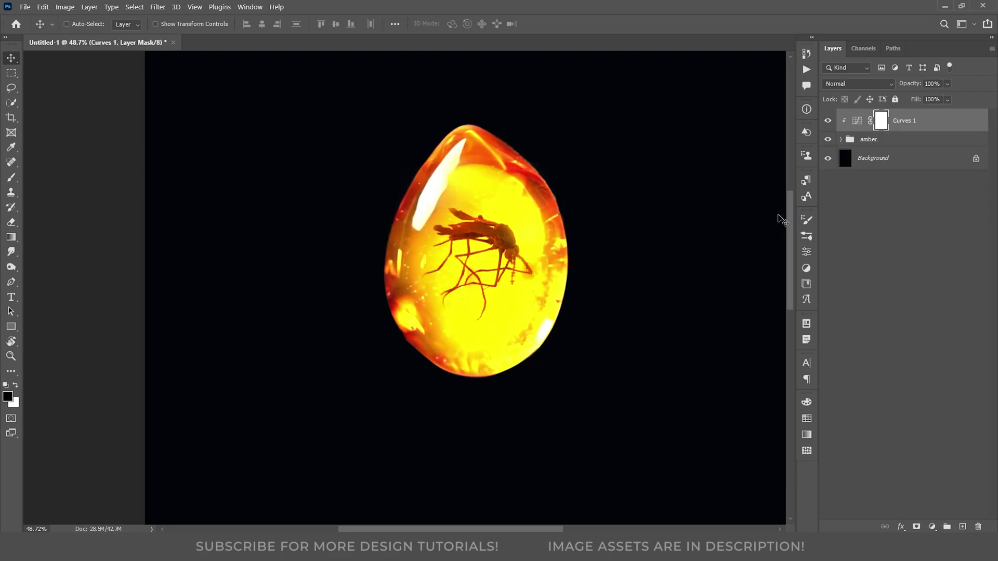
pyautogui.hotkey('ctrl', 'i')
pyautogui.press('b')
pyautogui.moveTo(457, 171); pyautogui.dragTo(419, 138)
pyautogui.moveTo(377, 228)
pyautogui.mouseDown()
pyautogui.moveTo(365, 281)
pyautogui.moveTo(373, 369)
pyautogui.mouseUp()
pyautogui.press('v')
# Add a second Curves layer with its top point lowered to tame highlights
pyautogui.click(933, 527)
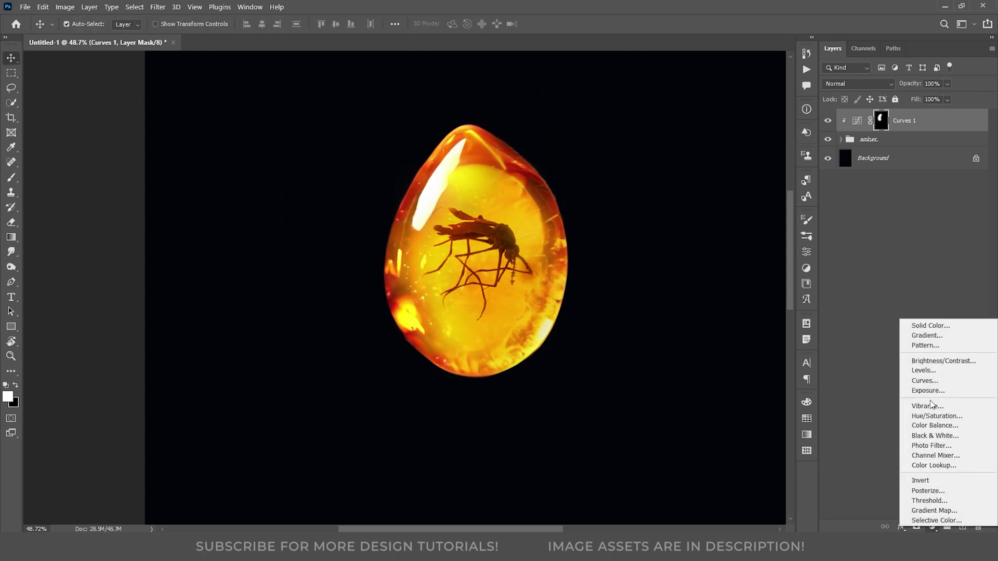
pyautogui.click(931, 379)
pyautogui.moveTo(776, 284); pyautogui.dragTo(775, 326)
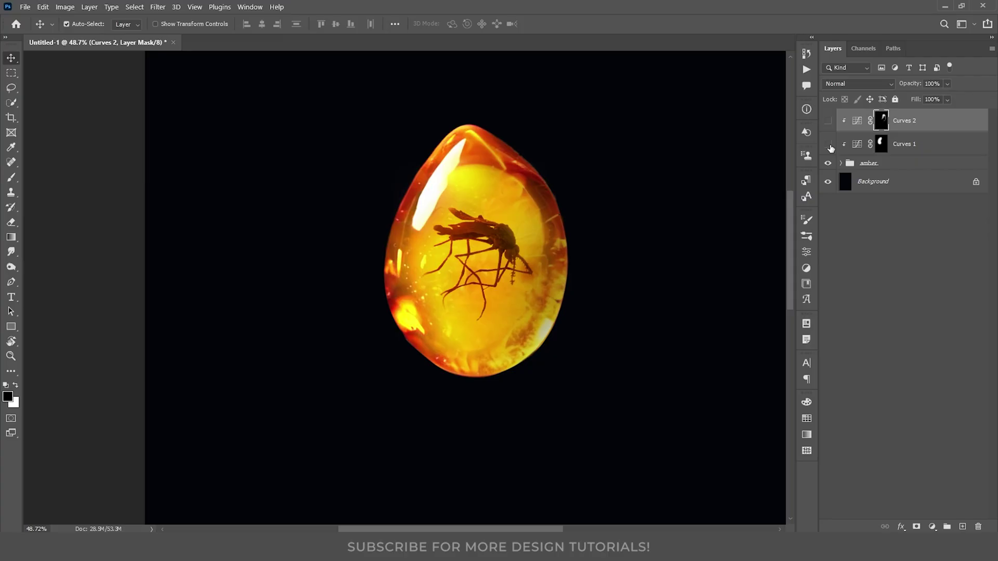
# Lasso a streak across the lower amber and paint it white on a new layer
pyautogui.moveTo(441, 321); pyautogui.dragTo(525, 303)
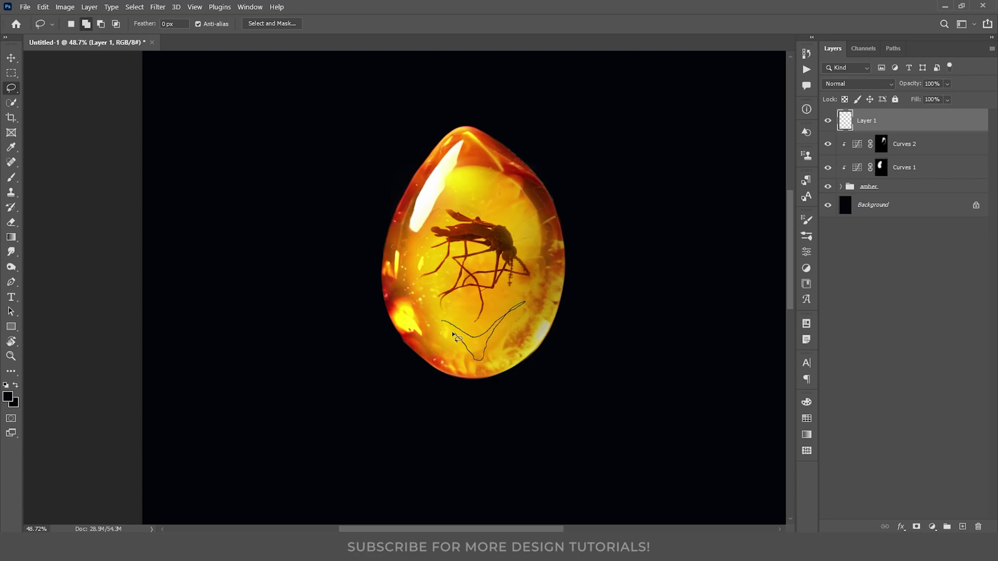
pyautogui.moveTo(453, 336); pyautogui.dragTo(442, 322)
pyautogui.press('b')
pyautogui.press('x')
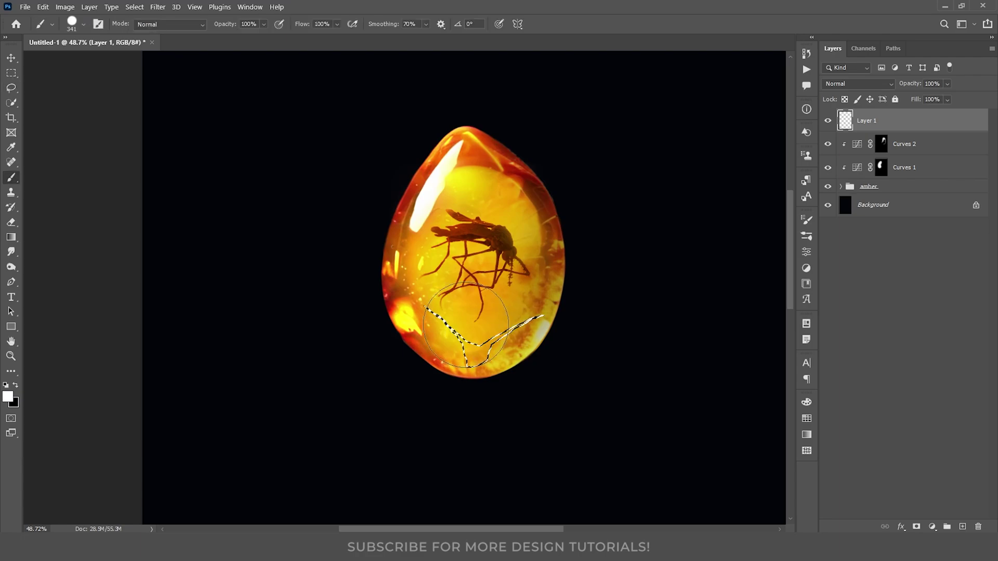
pyautogui.moveTo(470, 356)
pyautogui.mouseDown()
pyautogui.moveTo(517, 374)
pyautogui.moveTo(541, 317)
pyautogui.mouseUp()
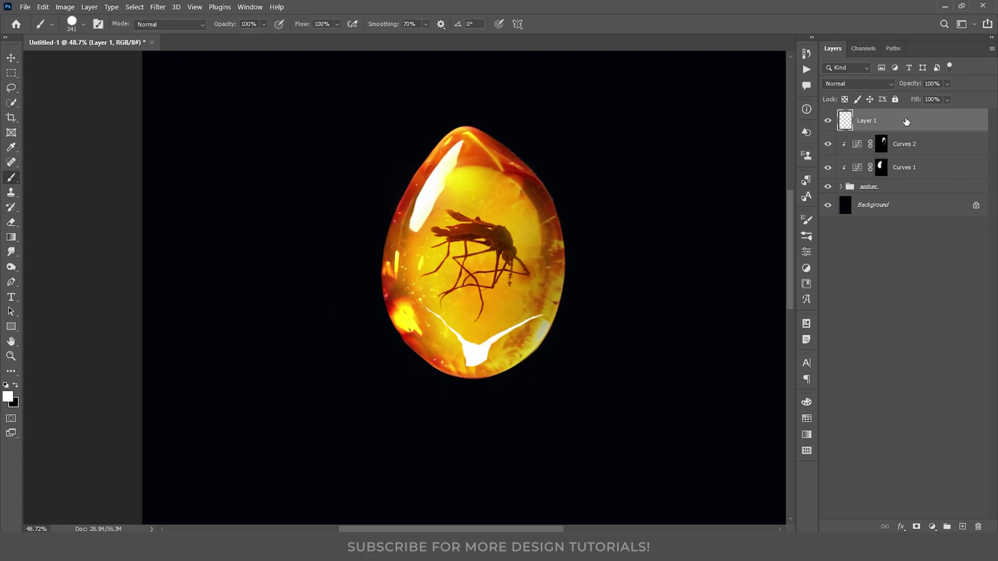
# Convert the highlight layer to a Smart Object and give it a pale yellow Color Overlay
pyautogui.rightClick(906, 121)
pyautogui.click(831, 208)
pyautogui.click(901, 527)
pyautogui.click(900, 474)
pyautogui.click(821, 151)
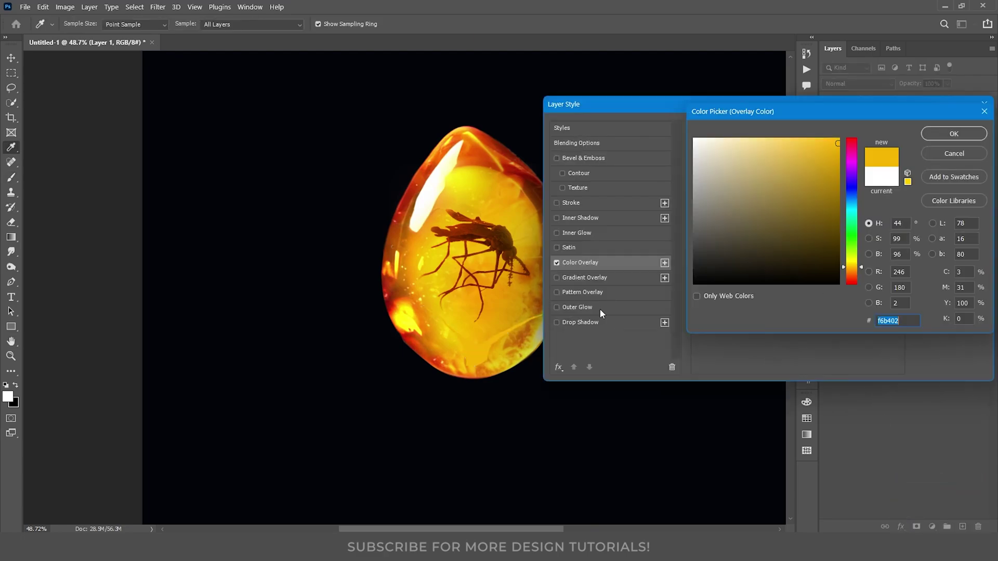
pyautogui.click(953, 133)
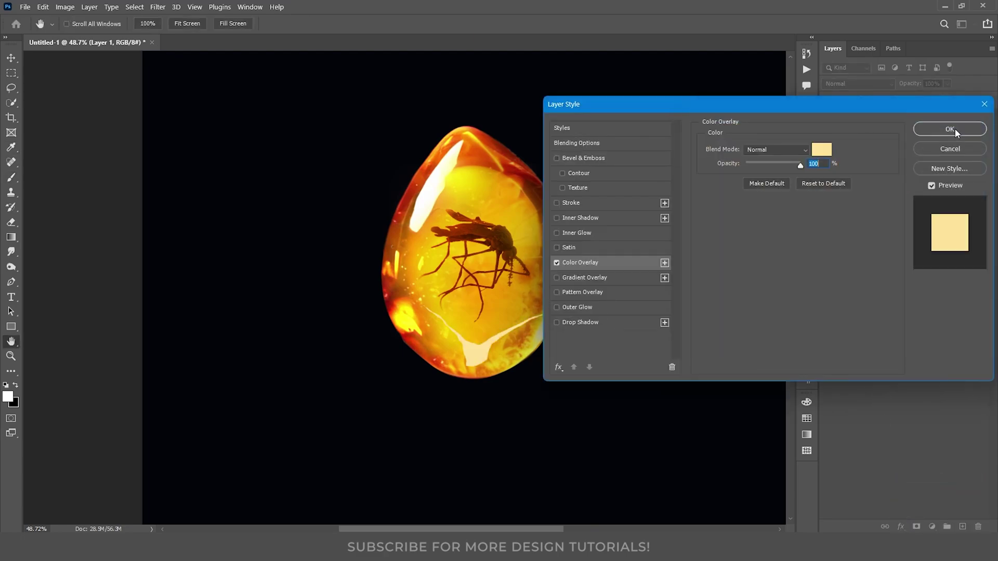
pyautogui.click(949, 129)
# Add a golden-yellow Screen Outer Glow at 83%, 81 px to the highlight
pyautogui.click(900, 527)
pyautogui.click(914, 512)
pyautogui.click(731, 189)
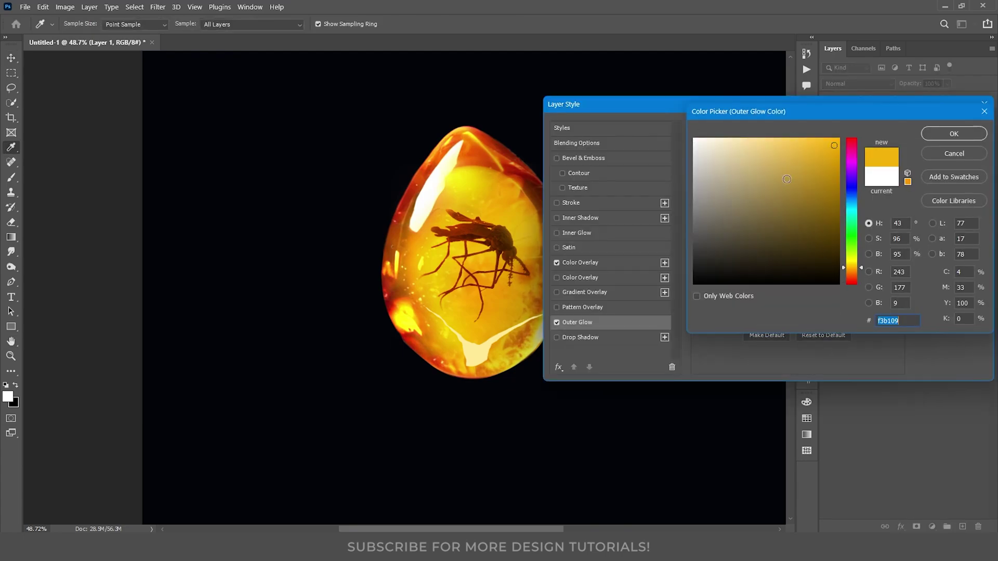
pyautogui.moveTo(799, 139); pyautogui.dragTo(804, 131)
pyautogui.click(937, 135)
pyautogui.click(774, 148)
pyautogui.click(764, 232)
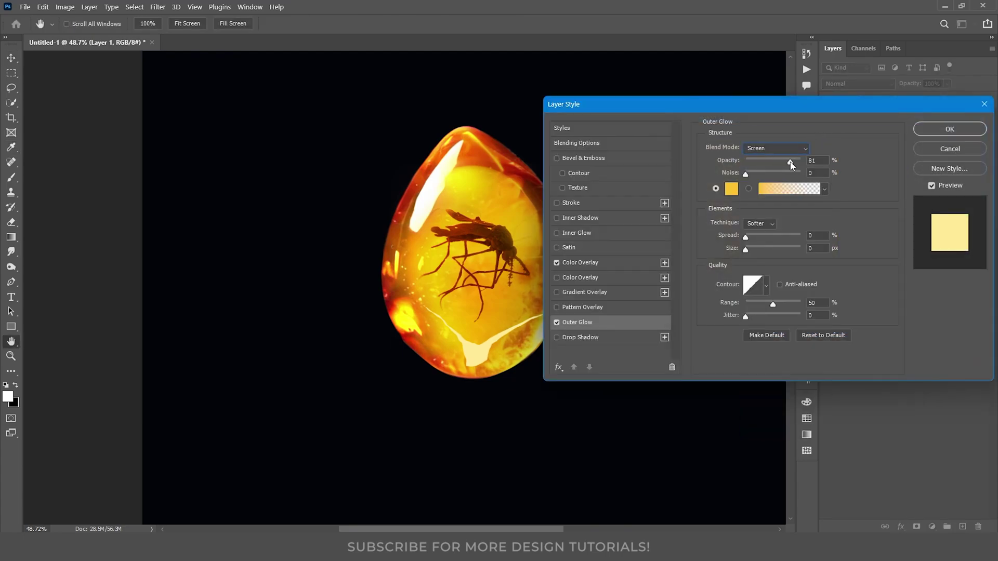
pyautogui.moveTo(748, 248); pyautogui.dragTo(763, 251)
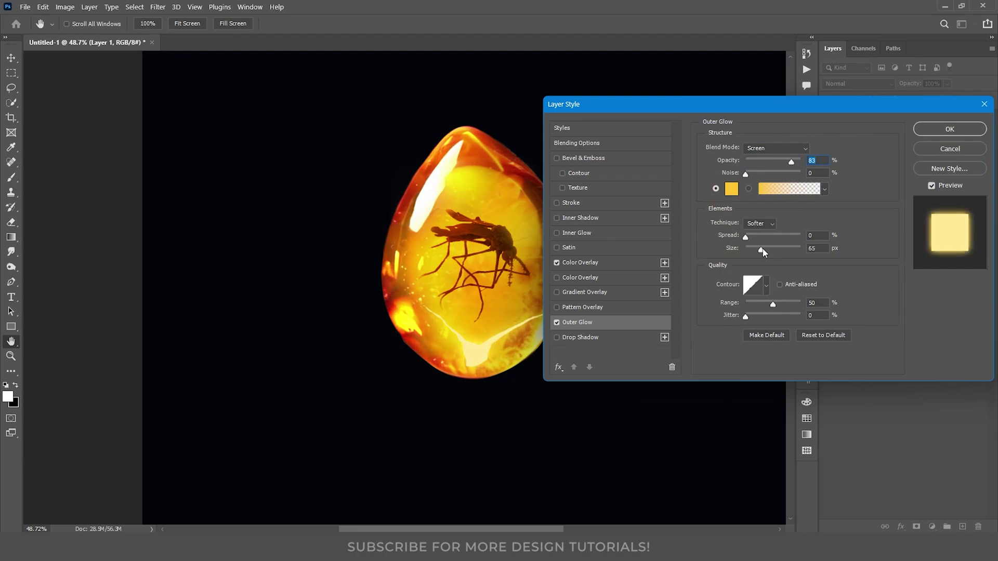
pyautogui.click(950, 129)
# Apply a 1.9 px Gaussian Blur to the highlight streak
pyautogui.click(158, 6)
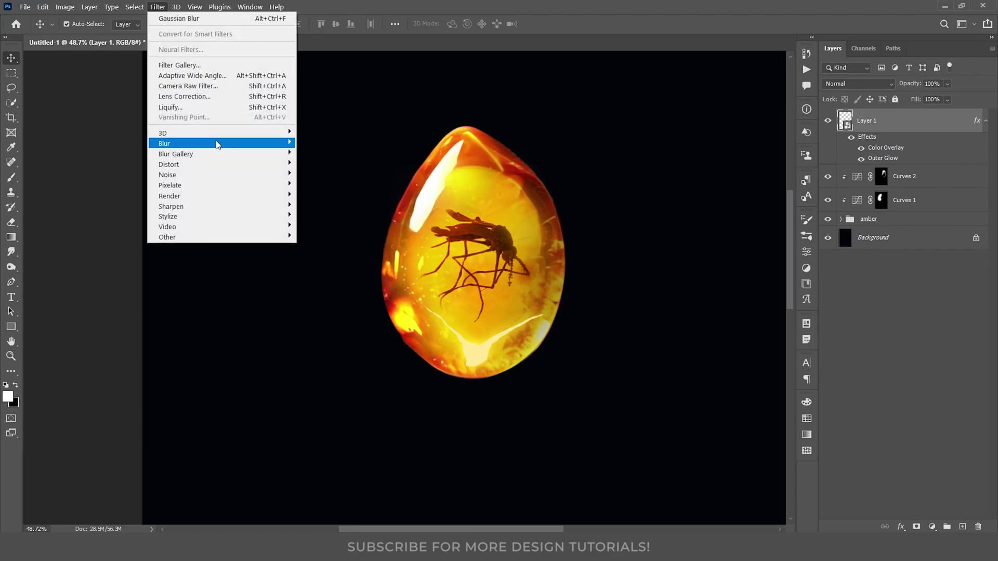
pyautogui.moveTo(218, 134)
pyautogui.click(322, 185)
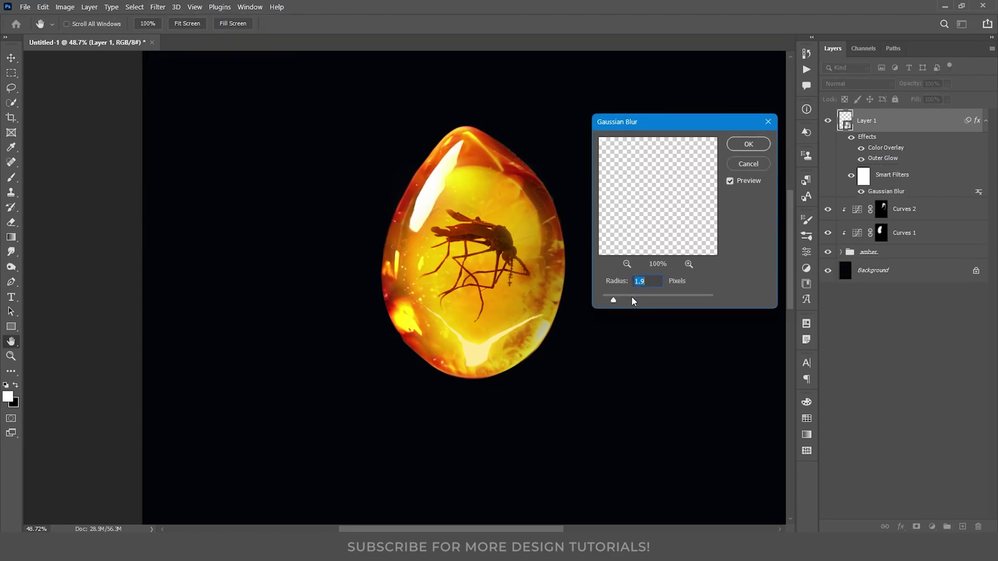
pyautogui.click(630, 300)
pyautogui.click(747, 145)
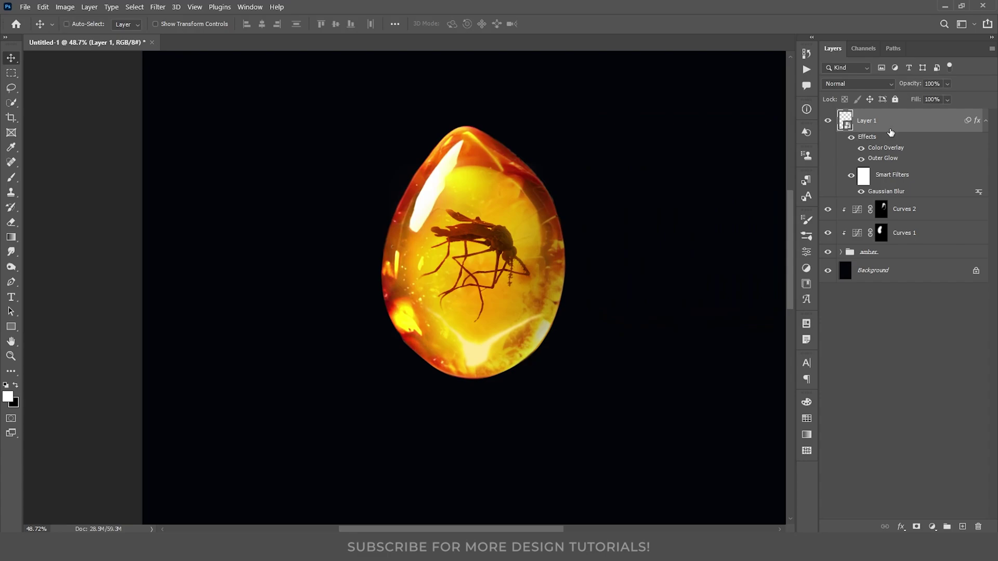
# Duplicate the highlight, hide the copy's Outer Glow, and paint black on its mask
pyautogui.hotkey('ctrl', 'j')
pyautogui.click(862, 159)
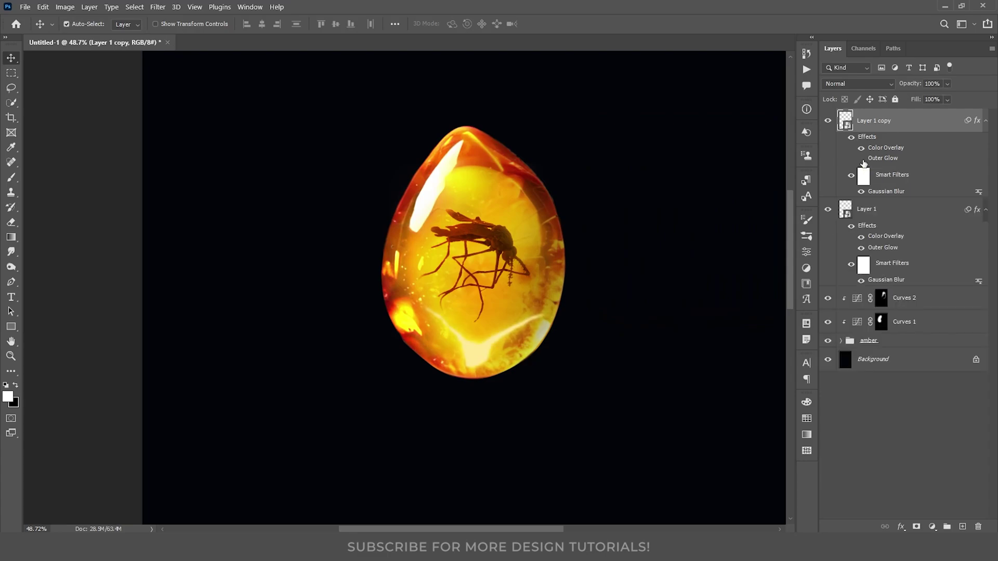
pyautogui.doubleClick(880, 192)
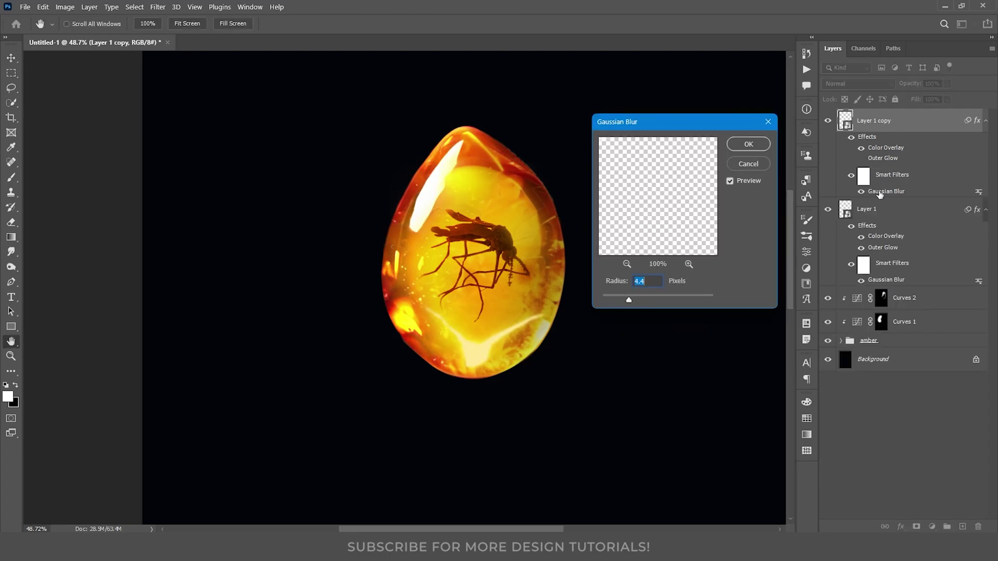
pyautogui.click(748, 145)
pyautogui.press('b')
pyautogui.press('x')
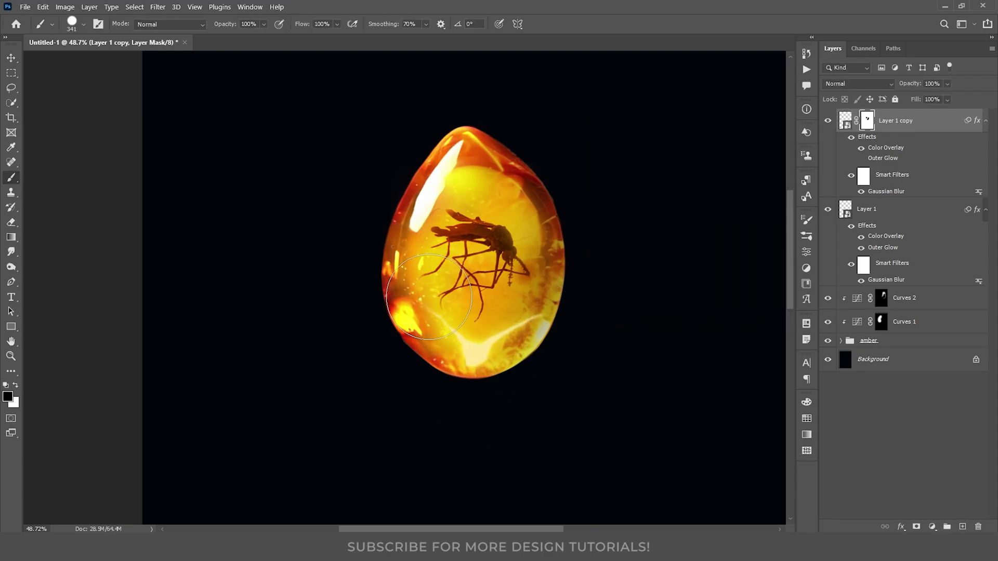
pyautogui.hotkey('ctrl', '2')
# Paint a soft yellow glow around the amber on a new layer
pyautogui.press('x')
pyautogui.press('v')
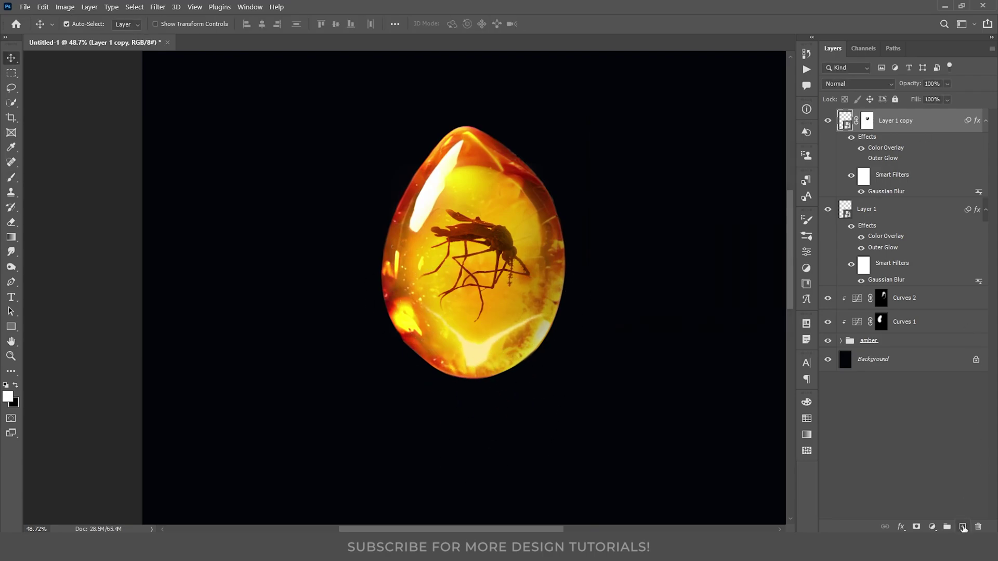
pyautogui.click(962, 527)
pyautogui.press('b')
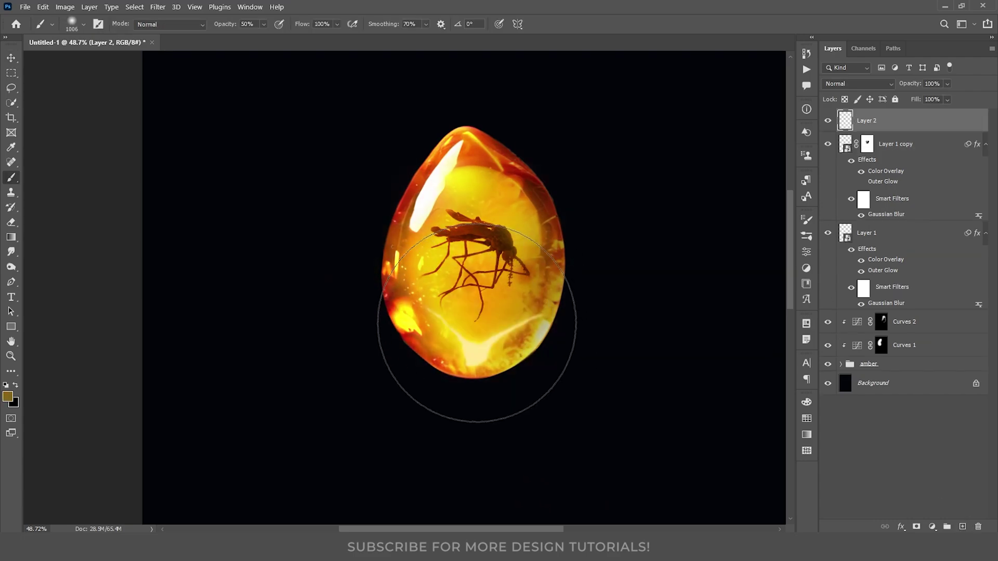
pyautogui.click(476, 323)
pyautogui.click(473, 323)
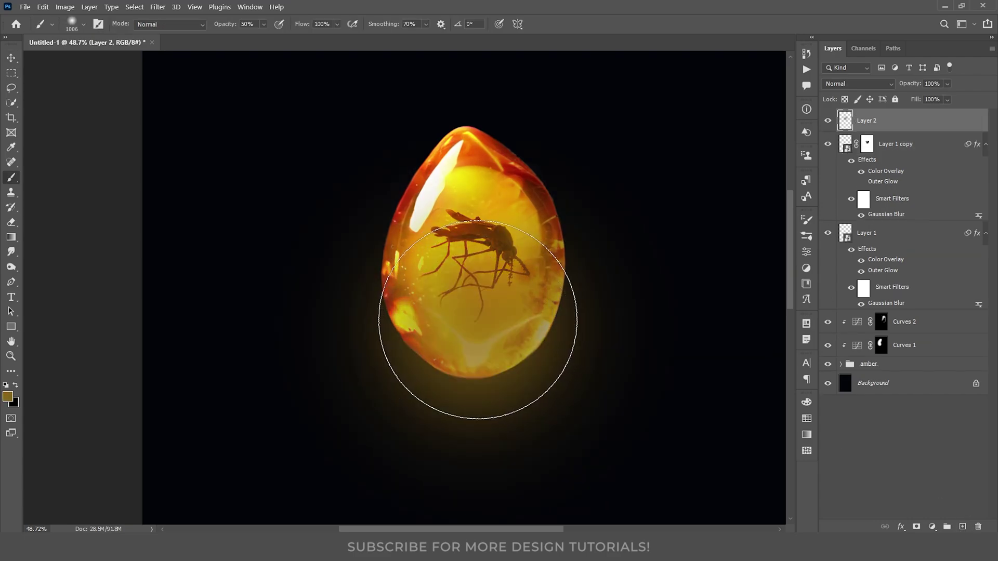
# Set Layer 2 to Linear Dodge (Add), lower its fill, and extend the glow below the amber
pyautogui.click(853, 85)
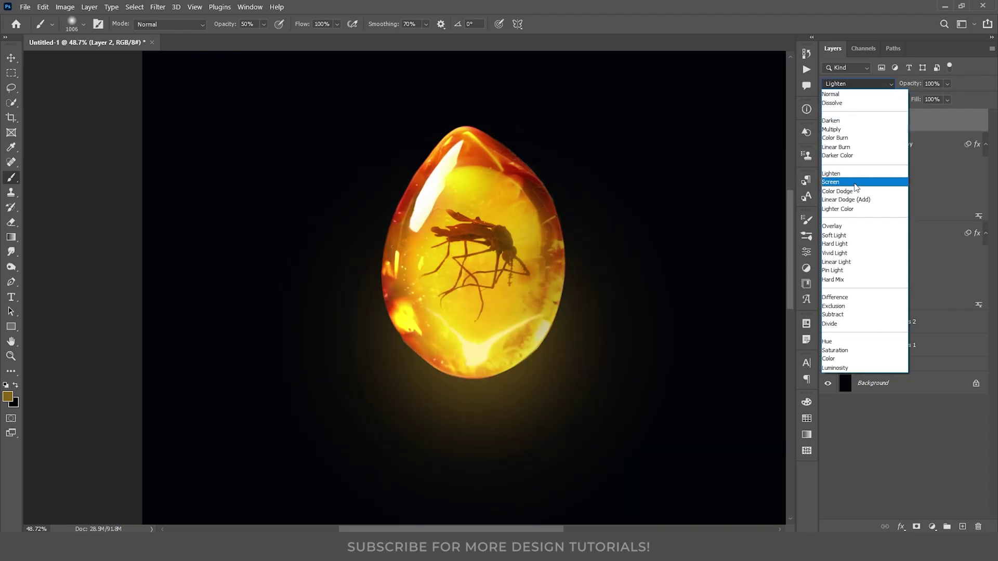
pyautogui.click(856, 199)
pyautogui.moveTo(946, 117); pyautogui.dragTo(938, 116)
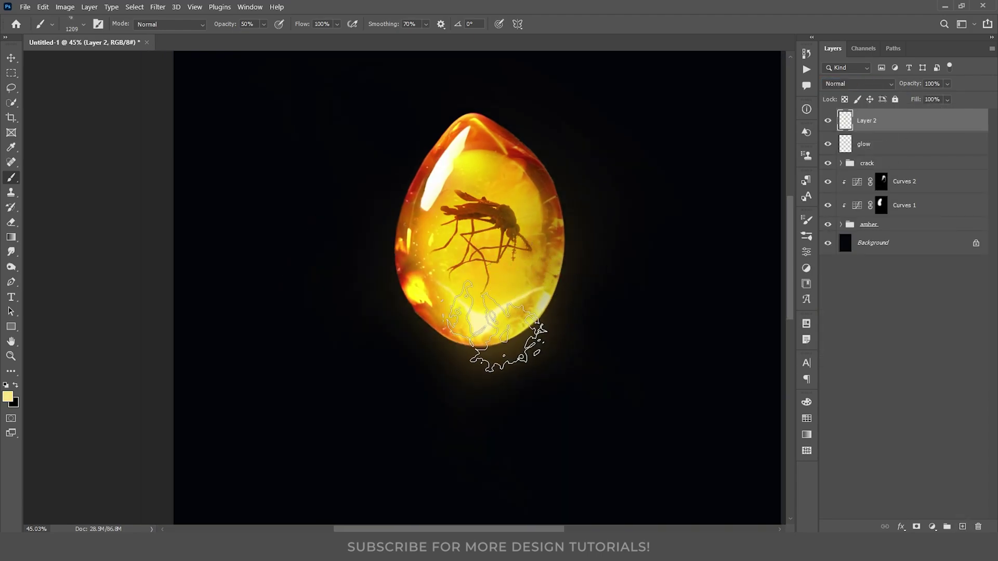
pyautogui.moveTo(493, 327); pyautogui.dragTo(492, 333)
pyautogui.click(881, 82)
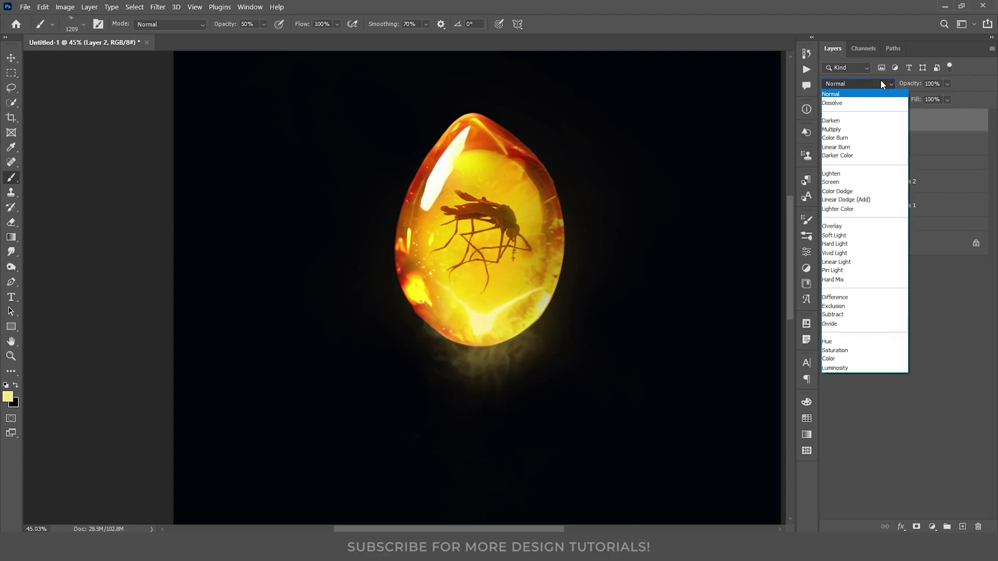
pyautogui.click(856, 199)
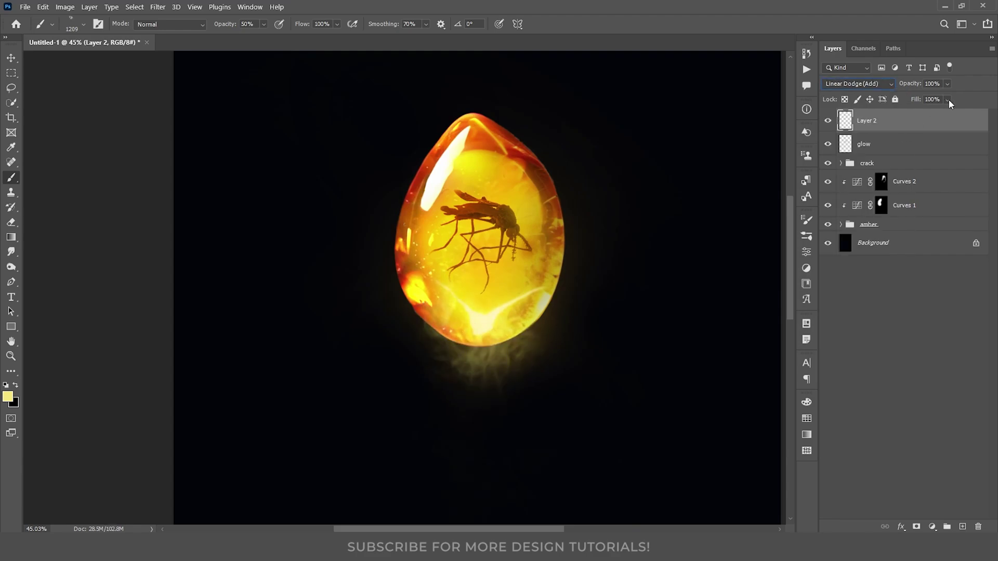
pyautogui.keyDown('ctrl'); pyautogui.click(946, 117); pyautogui.keyUp('ctrl')
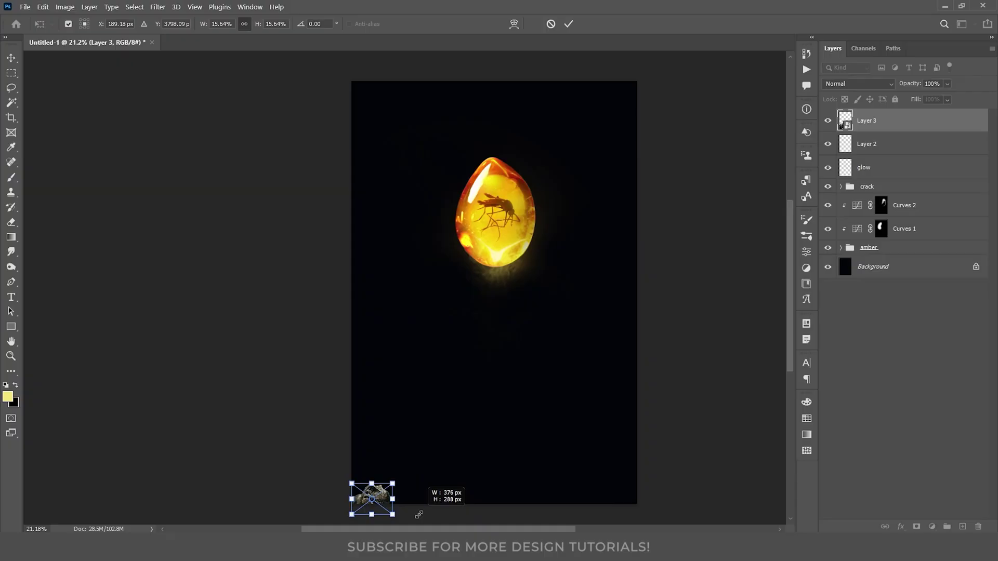
# Enlarge the T-rex head and paint black on its mask to fade the lower body
pyautogui.moveTo(400, 480); pyautogui.dragTo(607, 319)
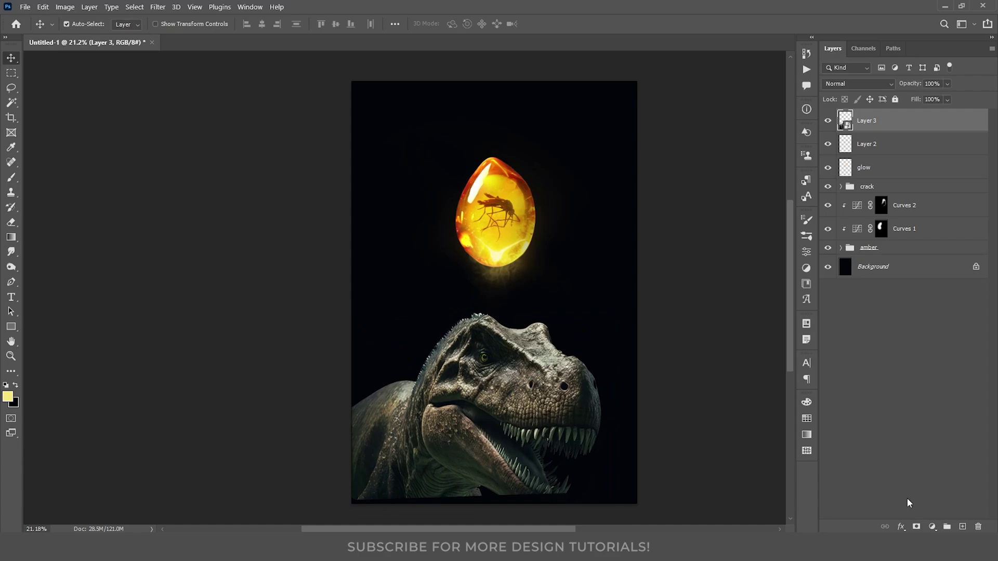
pyautogui.click(918, 527)
pyautogui.press('b')
pyautogui.press('d')
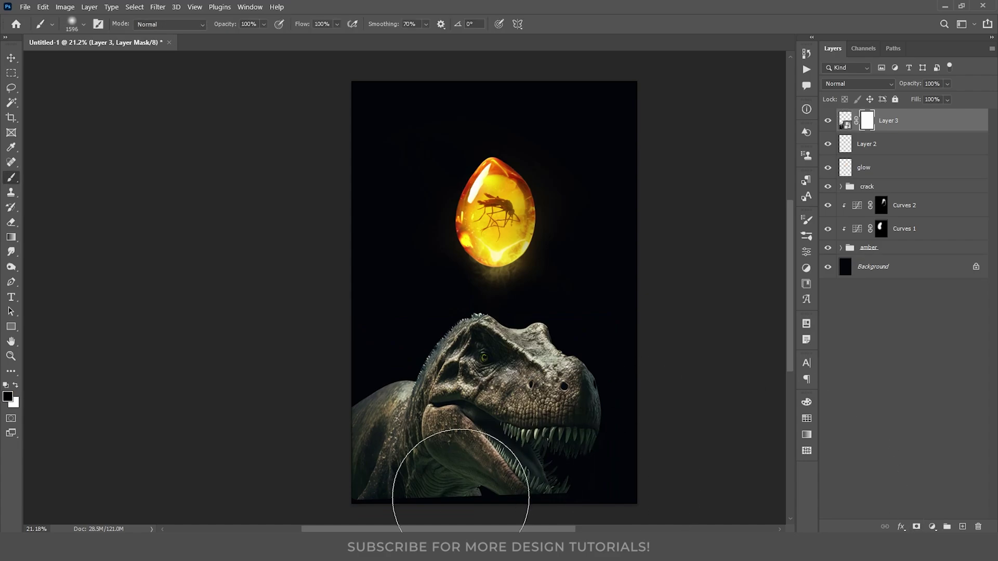
pyautogui.moveTo(456, 478)
pyautogui.mouseDown()
pyautogui.moveTo(161, 478)
pyautogui.moveTo(352, 457)
pyautogui.moveTo(318, 401)
pyautogui.moveTo(314, 457)
pyautogui.moveTo(598, 527)
pyautogui.moveTo(758, 519)
pyautogui.mouseUp()
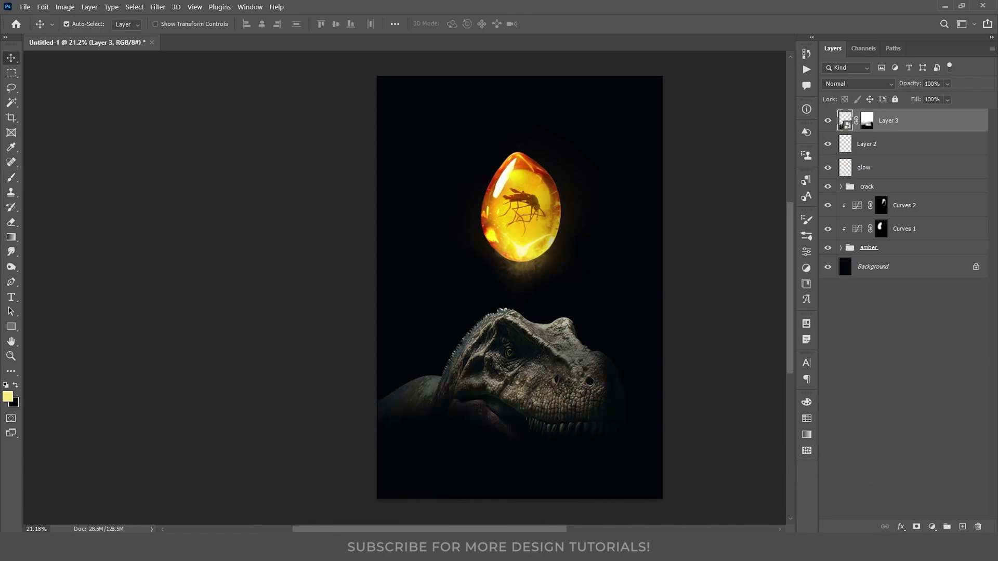
# Darken the T-rex with Curves 3, masked over the head and kept off highlights via Blend If
pyautogui.click(933, 527)
pyautogui.click(950, 379)
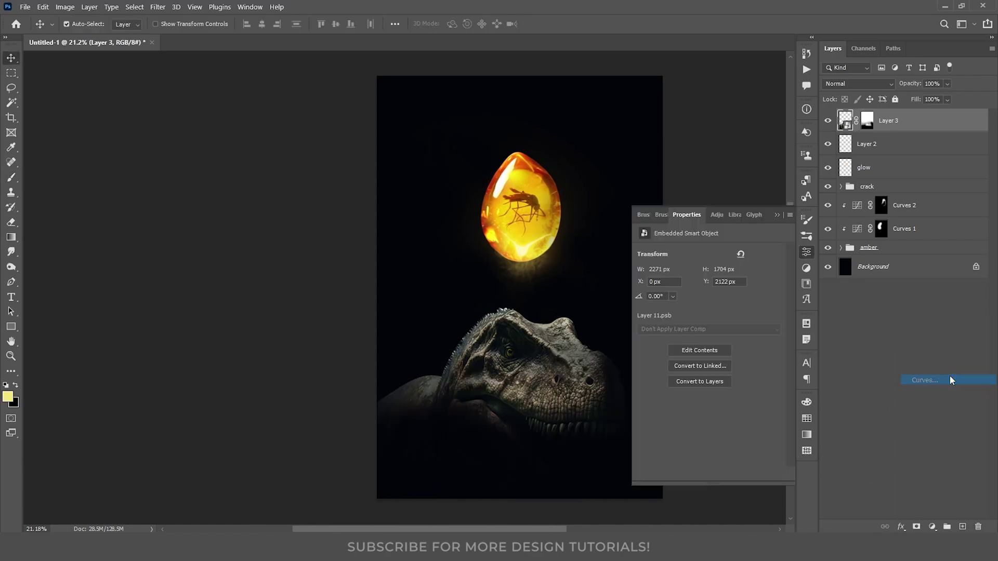
pyautogui.moveTo(775, 281); pyautogui.dragTo(775, 364)
pyautogui.press('b')
pyautogui.click(519, 291)
pyautogui.moveTo(519, 291)
pyautogui.mouseDown()
pyautogui.moveTo(593, 304)
pyautogui.moveTo(585, 320)
pyautogui.moveTo(533, 282)
pyautogui.moveTo(465, 291)
pyautogui.moveTo(436, 310)
pyautogui.moveTo(468, 317)
pyautogui.moveTo(412, 340)
pyautogui.moveTo(487, 312)
pyautogui.mouseUp()
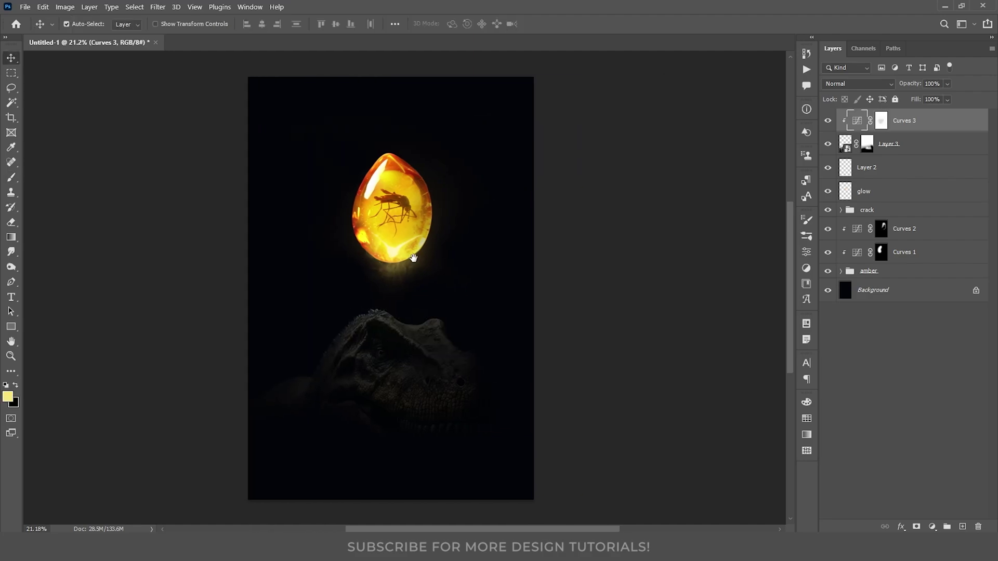
pyautogui.moveTo(447, 257); pyautogui.dragTo(348, 256)
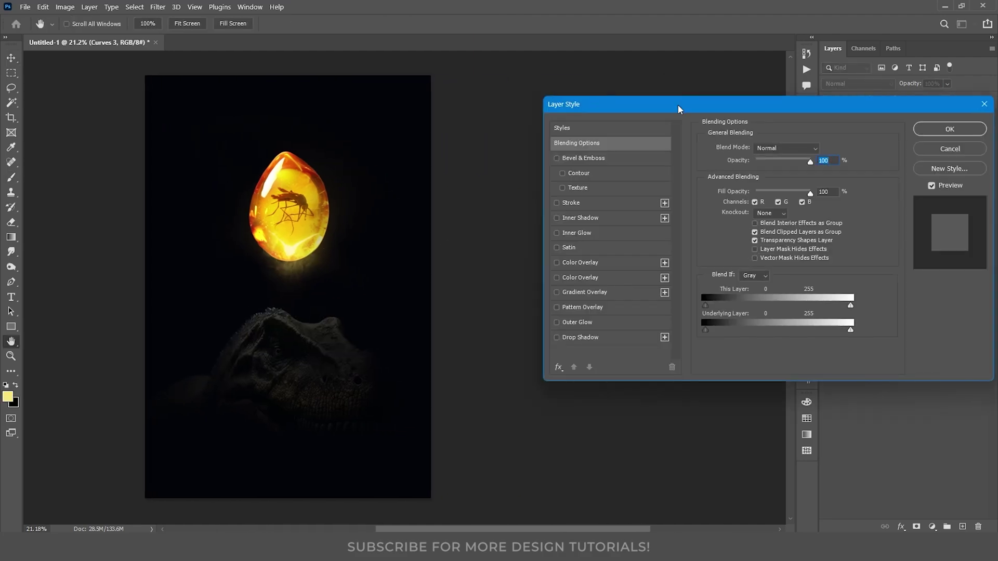
pyautogui.moveTo(678, 104); pyautogui.dragTo(615, 107)
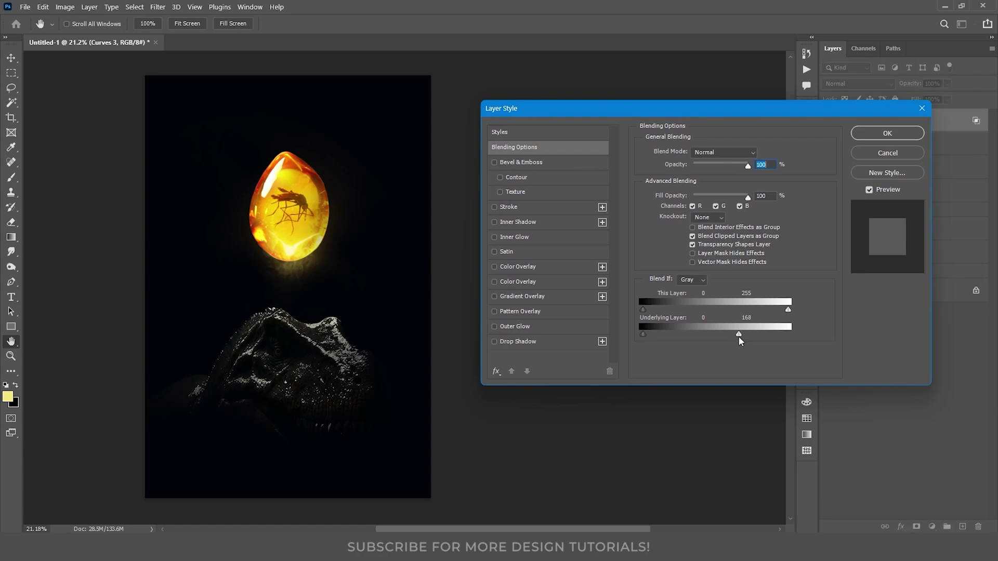
pyautogui.moveTo(741, 334); pyautogui.dragTo(774, 333)
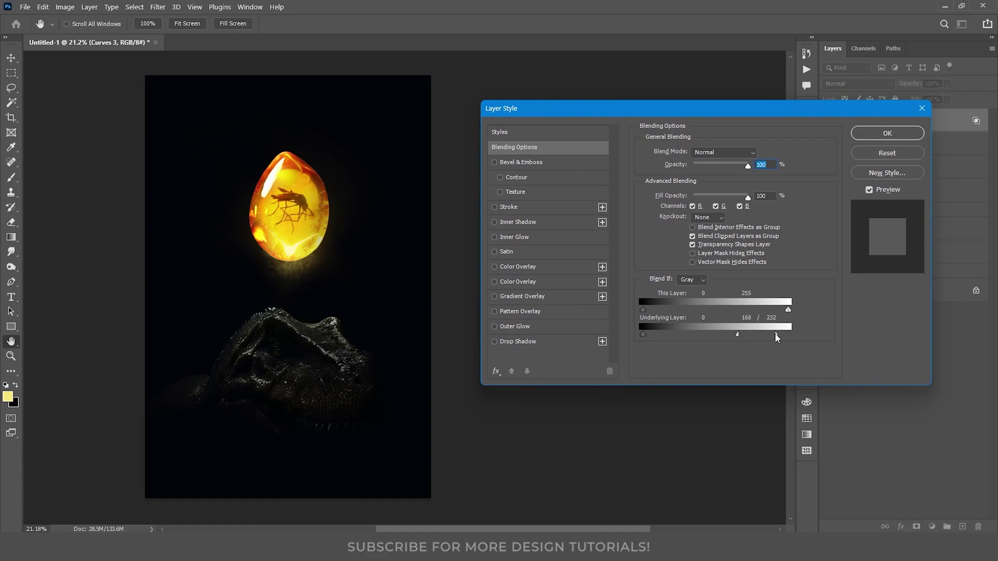
pyautogui.click(875, 136)
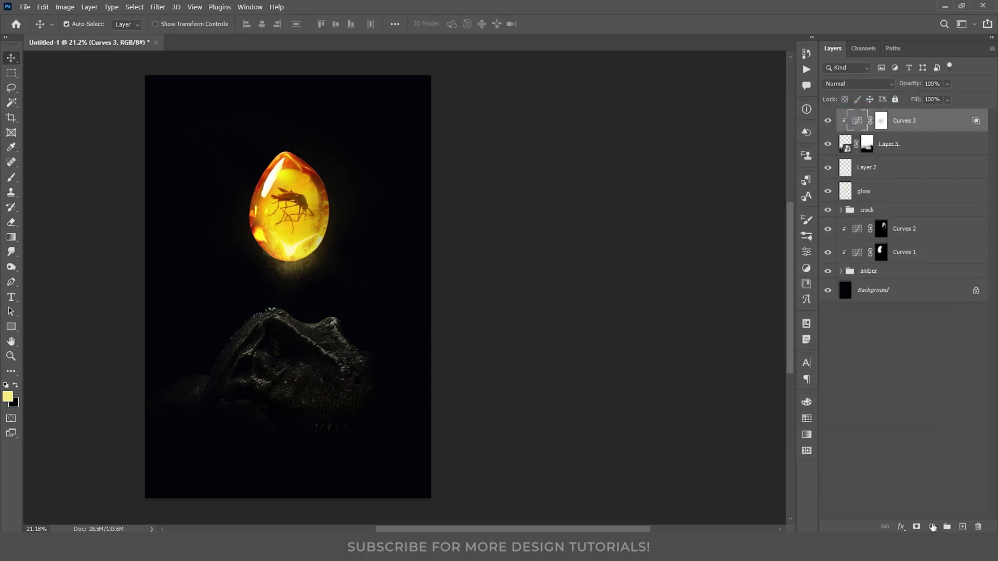
# Brighten the head's lighter parts with Curves 4 using the Underlying Layer Blend If slider
pyautogui.click(932, 527)
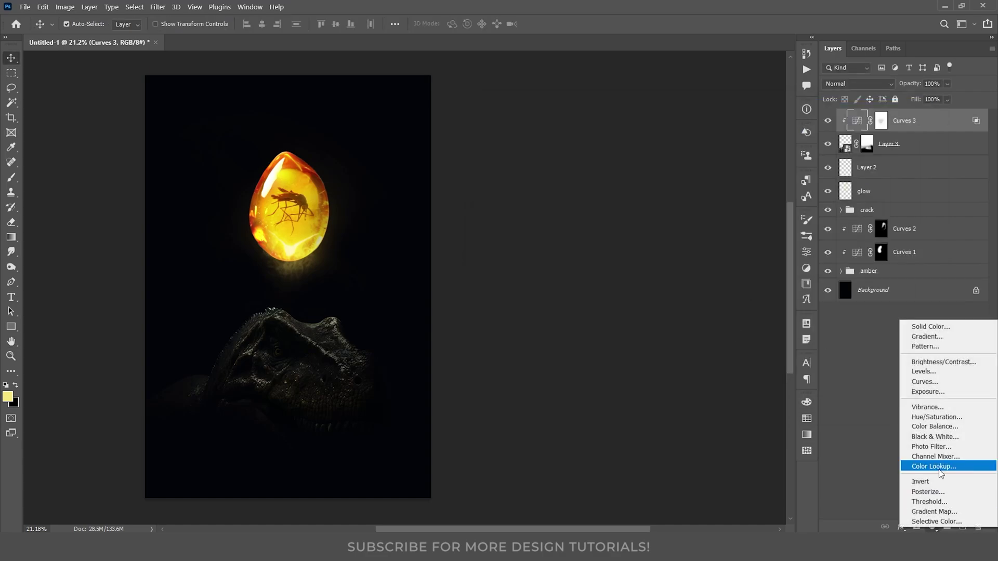
pyautogui.click(923, 380)
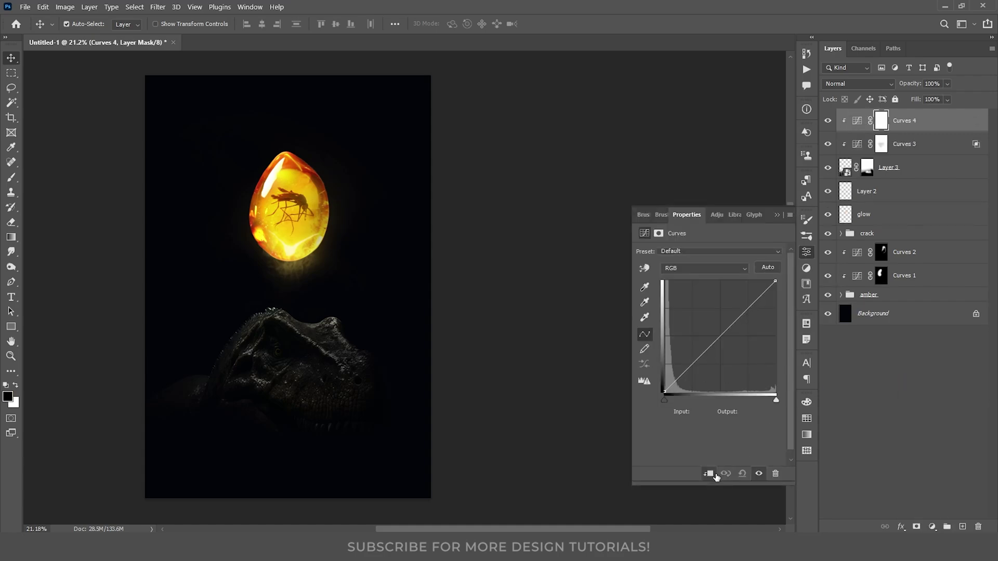
pyautogui.moveTo(774, 281); pyautogui.dragTo(724, 271)
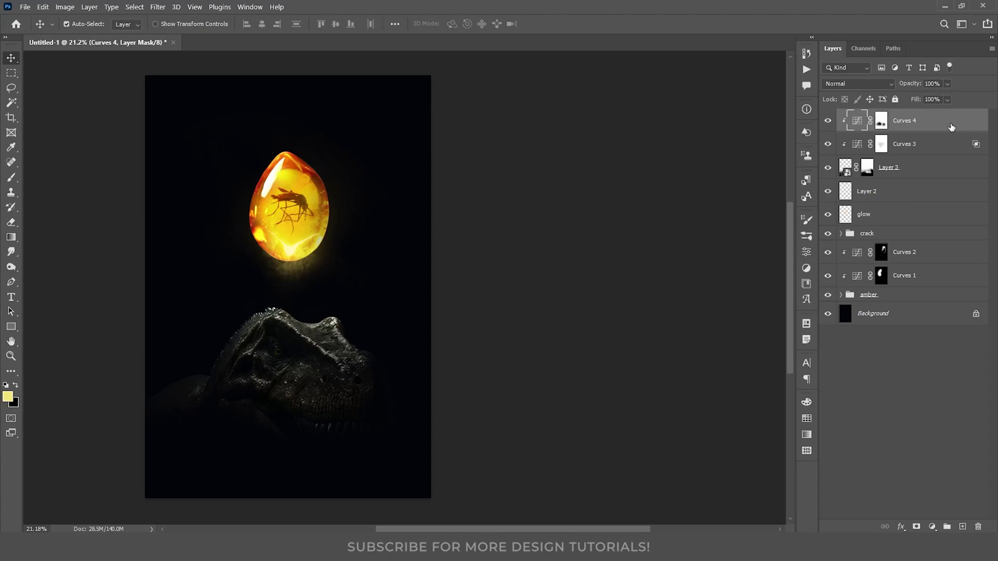
pyautogui.doubleClick(951, 127)
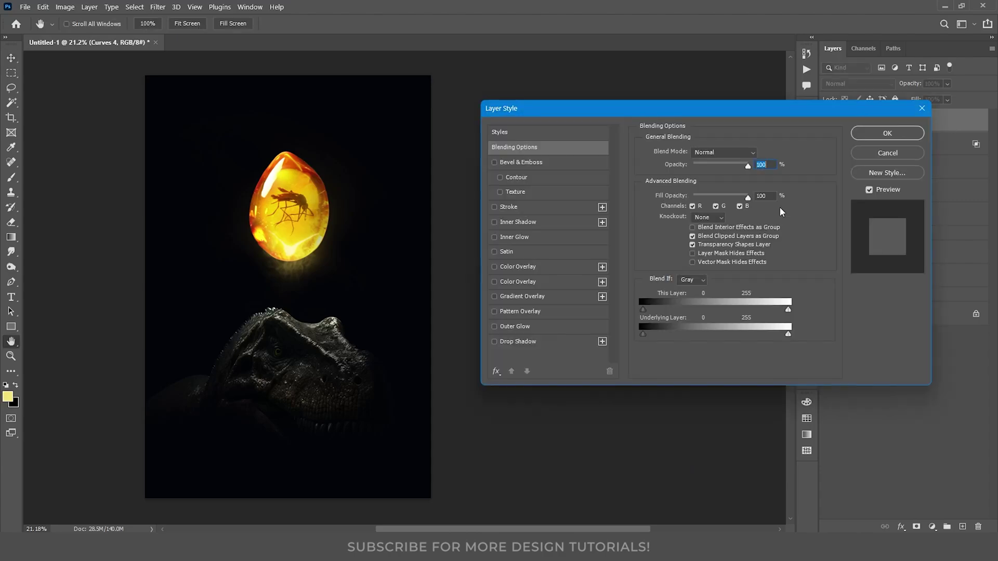
pyautogui.moveTo(642, 333)
pyautogui.mouseDown()
pyautogui.moveTo(675, 333)
pyautogui.moveTo(656, 335)
pyautogui.mouseUp()
pyautogui.click(893, 134)
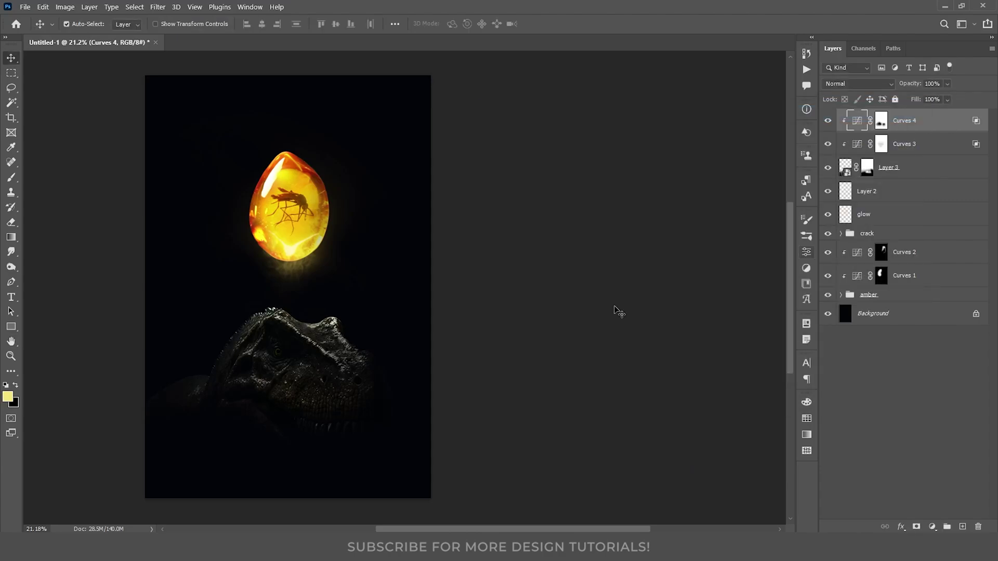
# Paint orange light over the T-rex head on a new layer, softening it with a soft eraser
pyautogui.hscroll(-5, 647, 427)
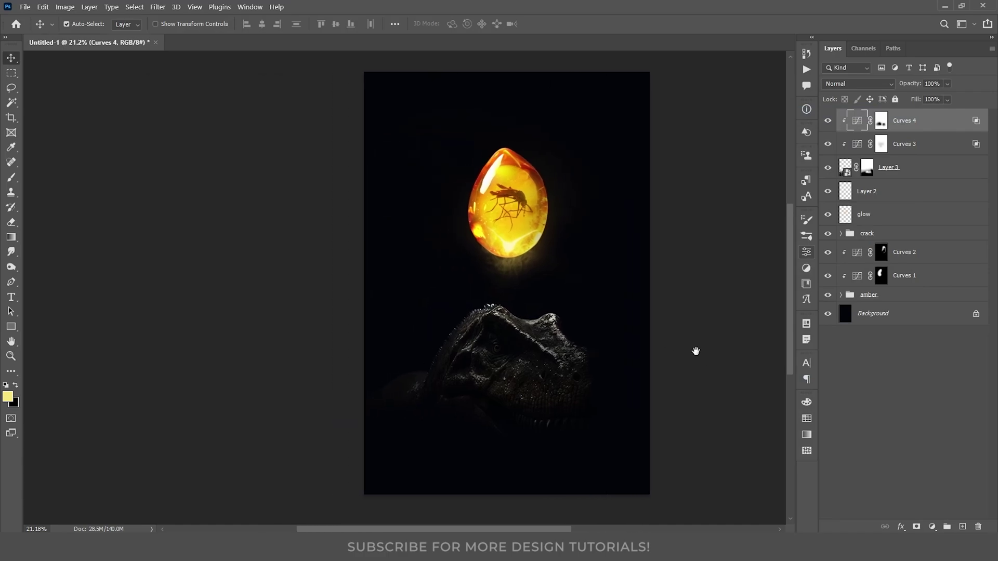
pyautogui.click(886, 432)
pyautogui.click(963, 527)
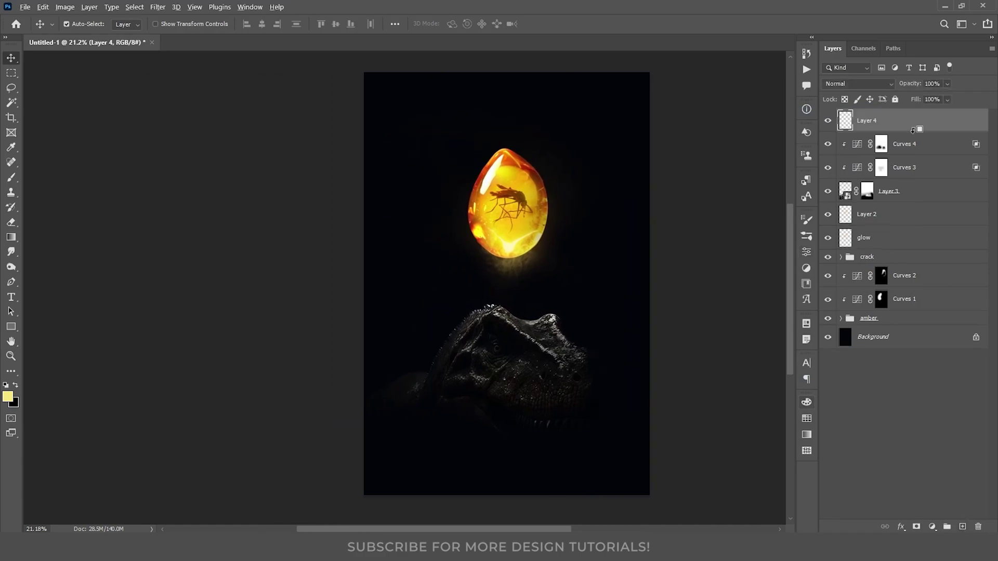
pyautogui.press('b')
pyautogui.moveTo(546, 312)
pyautogui.mouseDown()
pyautogui.moveTo(570, 294)
pyautogui.moveTo(434, 301)
pyautogui.moveTo(592, 356)
pyautogui.moveTo(481, 361)
pyautogui.moveTo(503, 356)
pyautogui.moveTo(488, 387)
pyautogui.mouseUp()
pyautogui.press('e')
pyautogui.rightClick(491, 388)
pyautogui.doubleClick(540, 457)
pyautogui.moveTo(512, 343)
pyautogui.mouseDown()
pyautogui.moveTo(494, 367)
pyautogui.moveTo(524, 410)
pyautogui.mouseUp()
pyautogui.press('v')
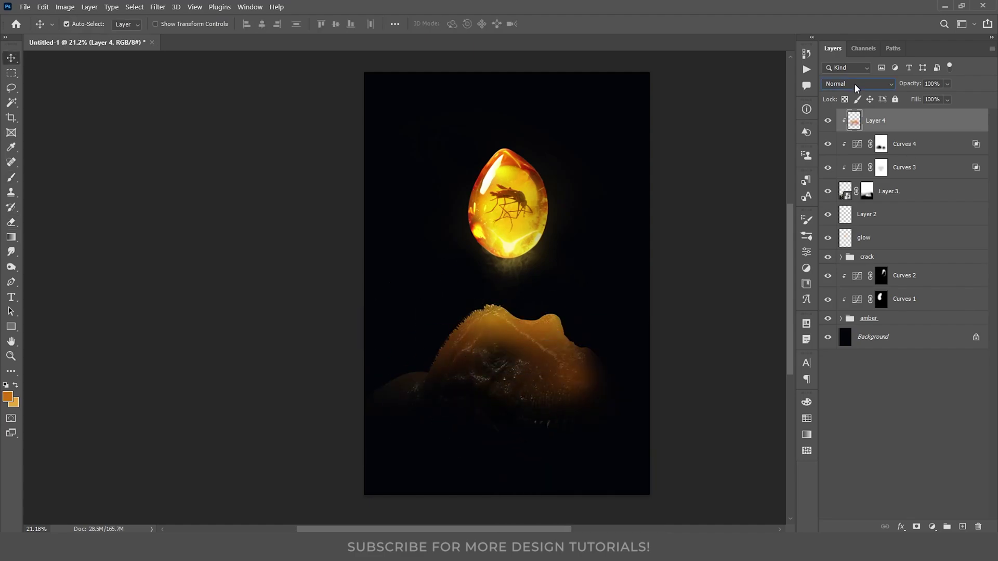
# Set Layer 4 to Hard Light, showing the orange only on brighter areas via Blend If
pyautogui.click(858, 84)
pyautogui.click(836, 243)
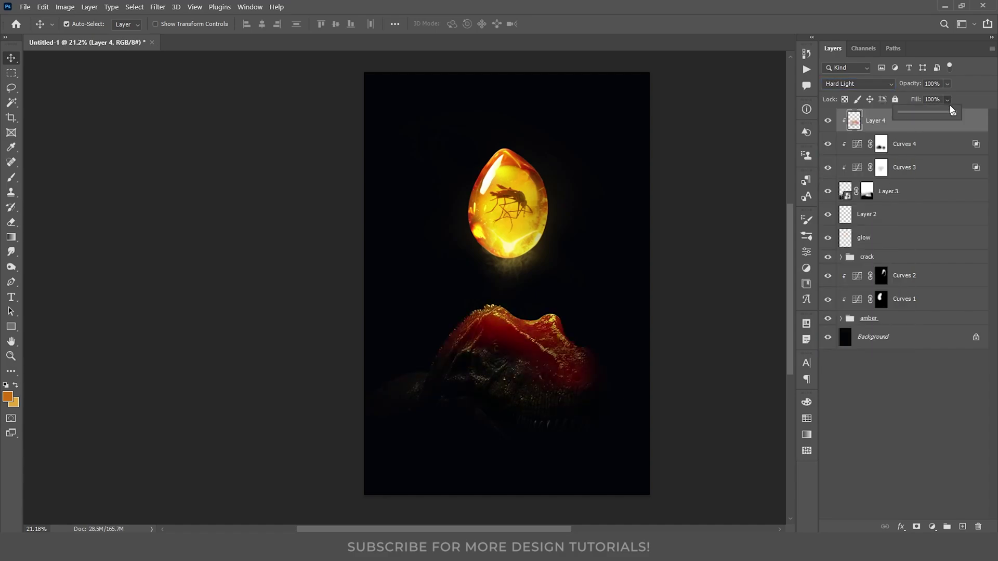
pyautogui.moveTo(611, 235); pyautogui.dragTo(381, 233)
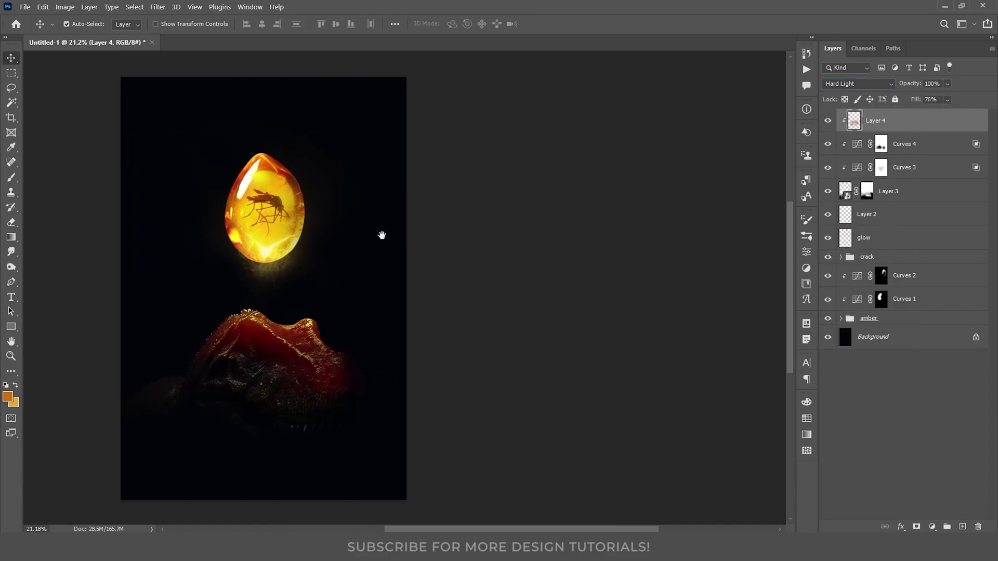
pyautogui.doubleClick(919, 124)
pyautogui.moveTo(644, 333); pyautogui.dragTo(694, 333)
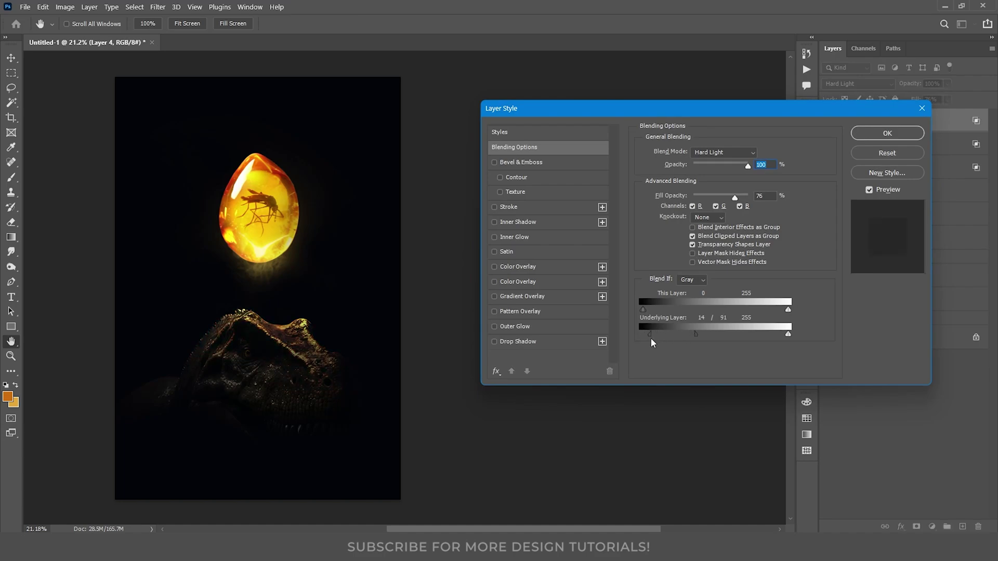
pyautogui.click(866, 134)
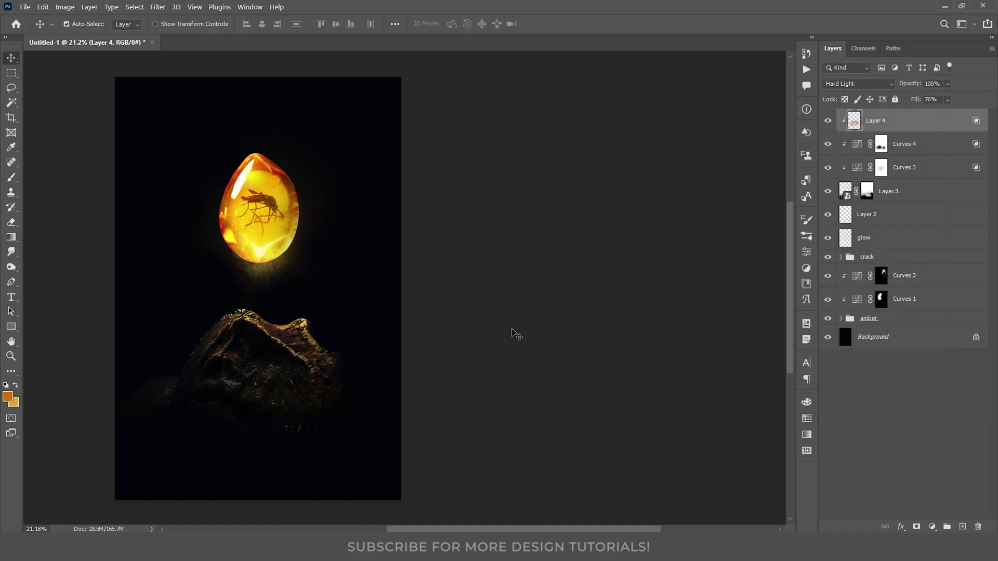
pyautogui.moveTo(516, 334); pyautogui.dragTo(740, 325)
# Add Layer 5 in Color Dodge at 85% fill for a glowing spot on the face
pyautogui.hotkey('ctrl', 'shift', 'alt', 'n')
pyautogui.press('b')
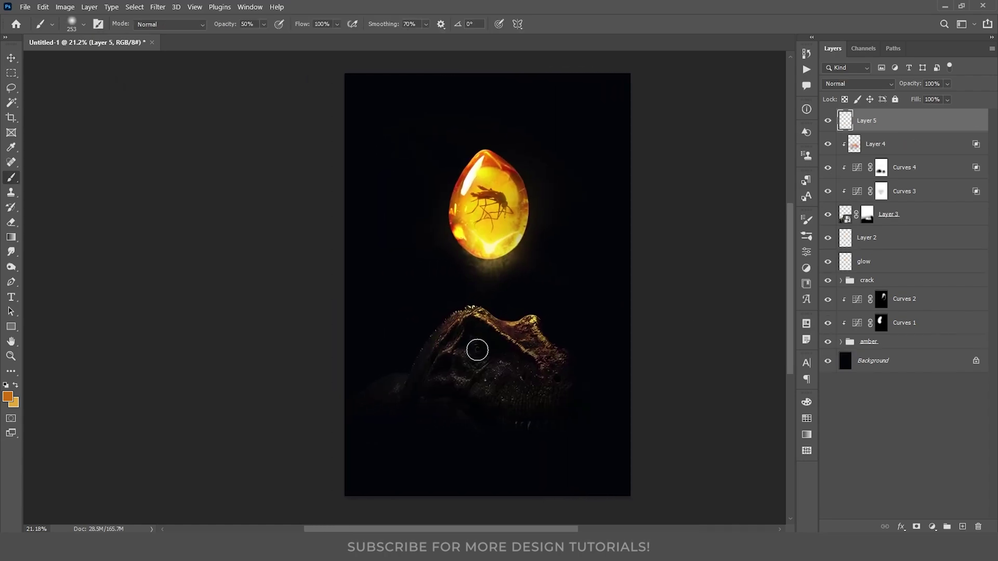
pyautogui.press('v')
pyautogui.click(871, 83)
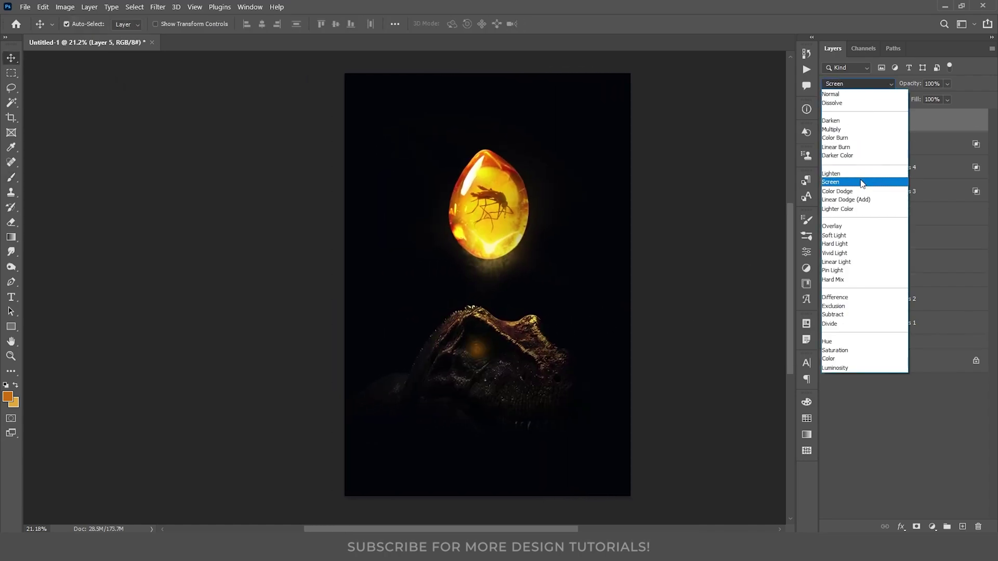
pyautogui.click(852, 188)
pyautogui.click(947, 99)
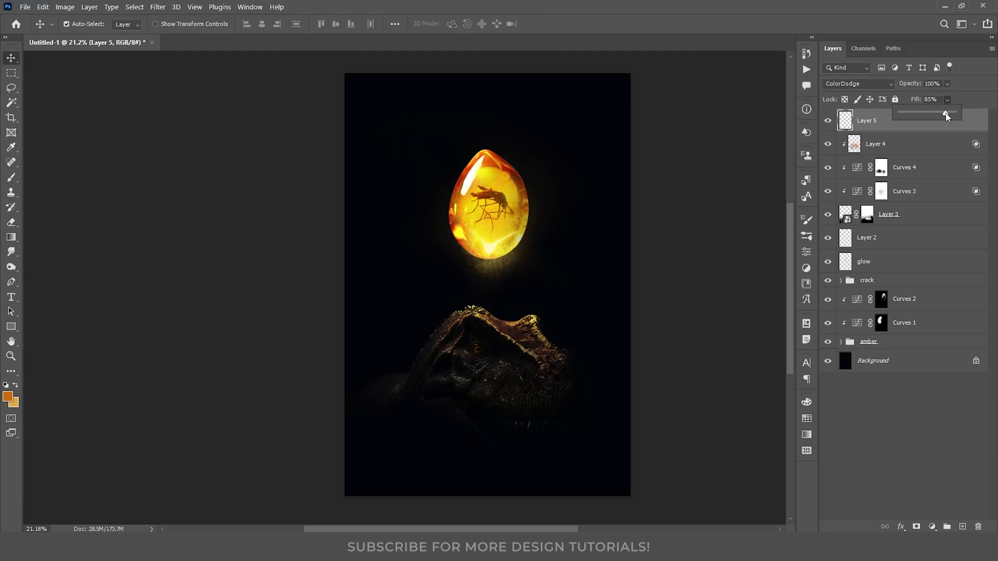
pyautogui.click(889, 364)
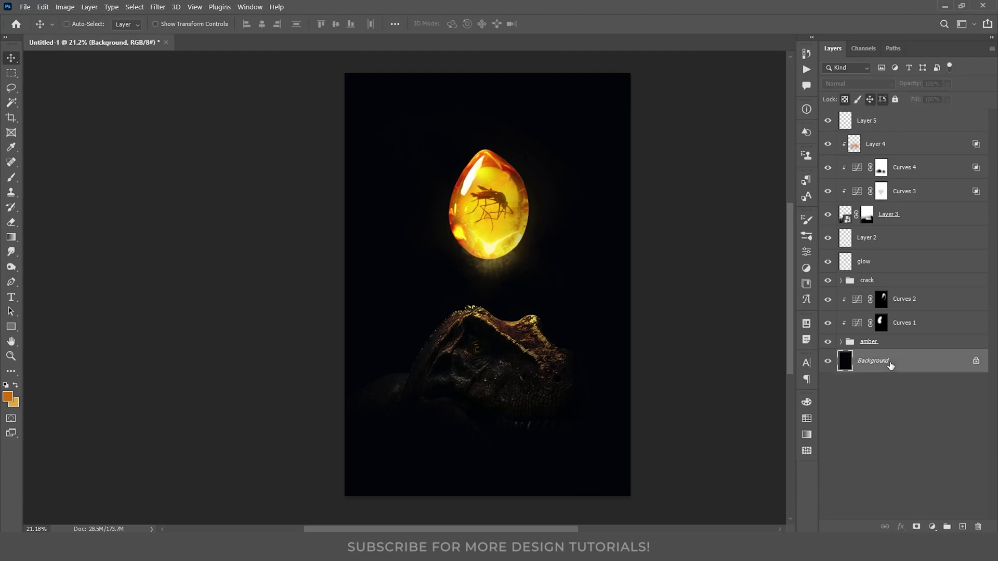
# Duplicate the Background layer and add the 'JURASSIC PARK' title above the amber
pyautogui.hotkey('ctrl', 'j')
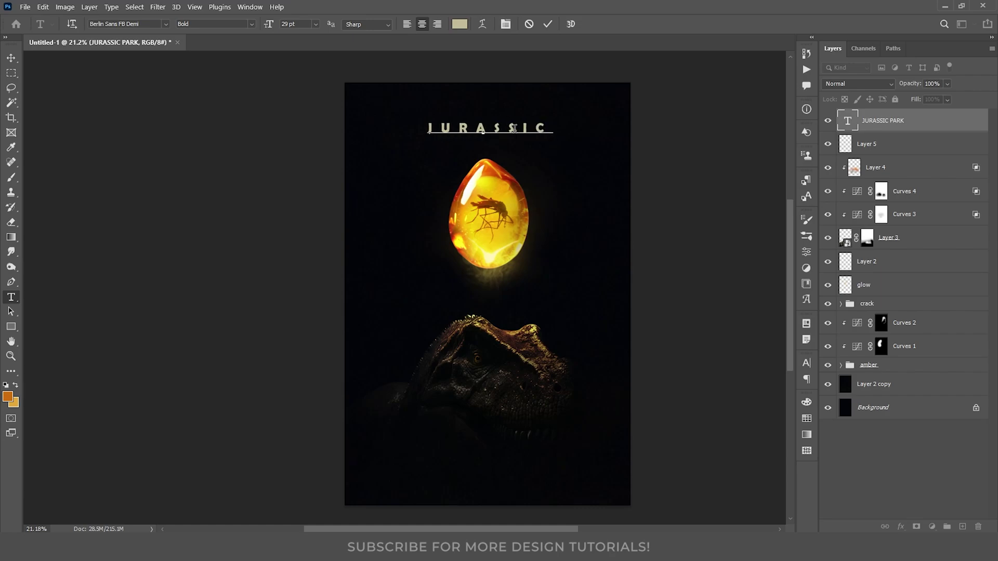
pyautogui.write('PARK')
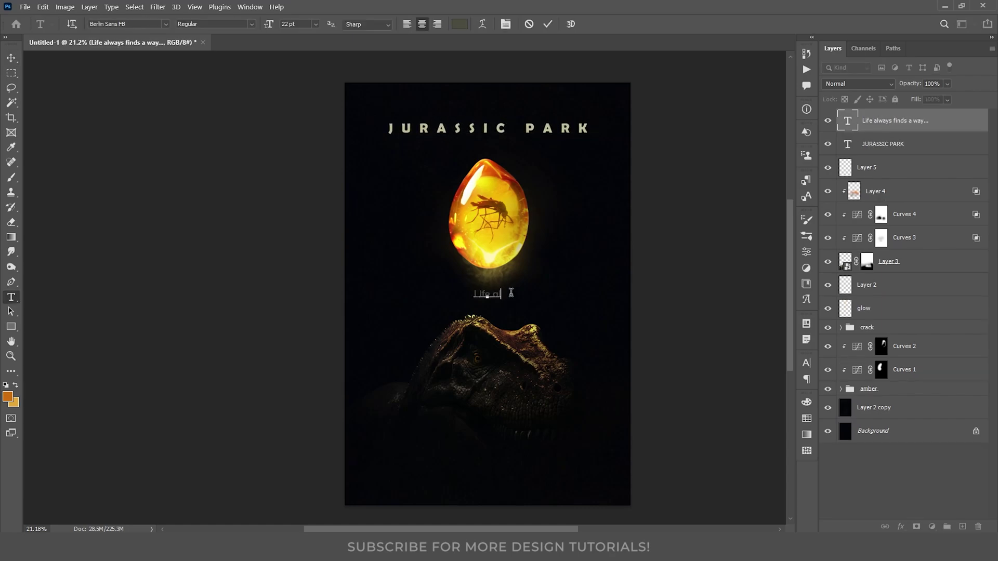